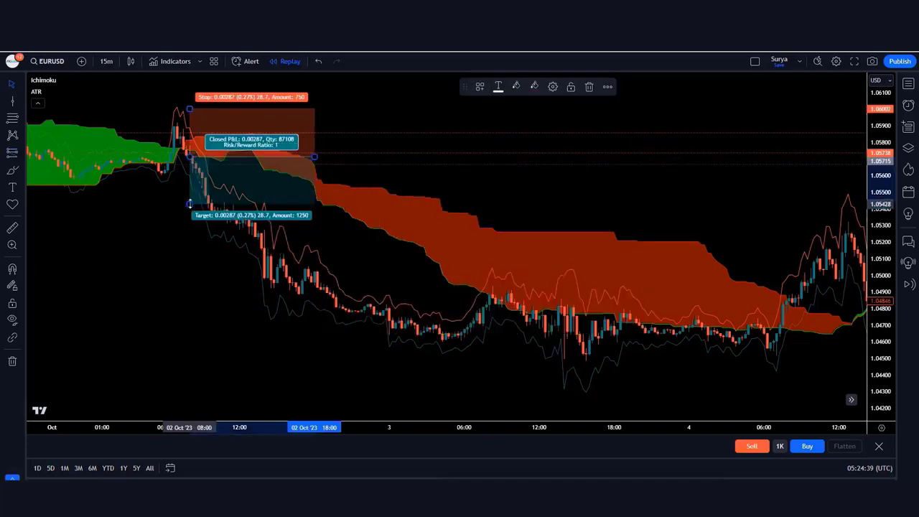
Step: Draw a short position over the early October drop and stretch its box down and right
drag(189, 208, 190, 343)
drag(338, 156, 568, 156)
click(675, 190)
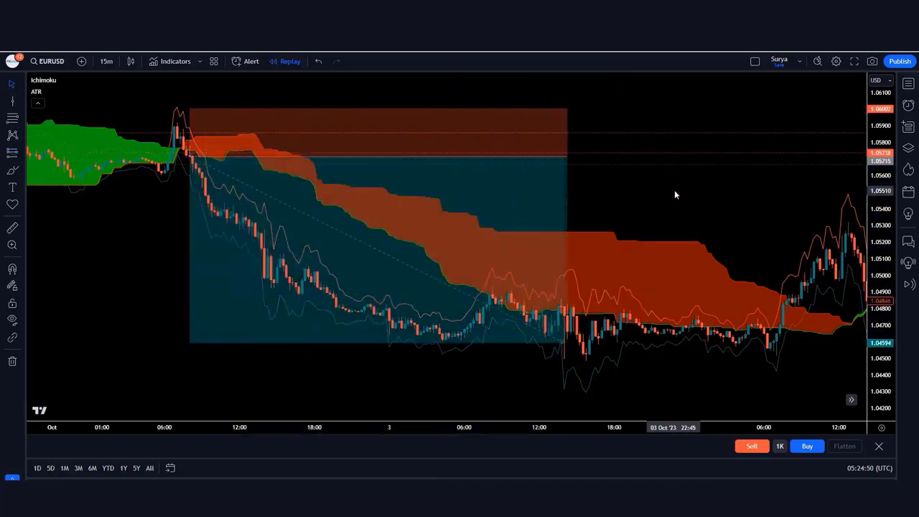
Step: Add long positions at the 4 Oct entry and the 9 Oct setup
drag(675, 190, 318, 180)
click(239, 311)
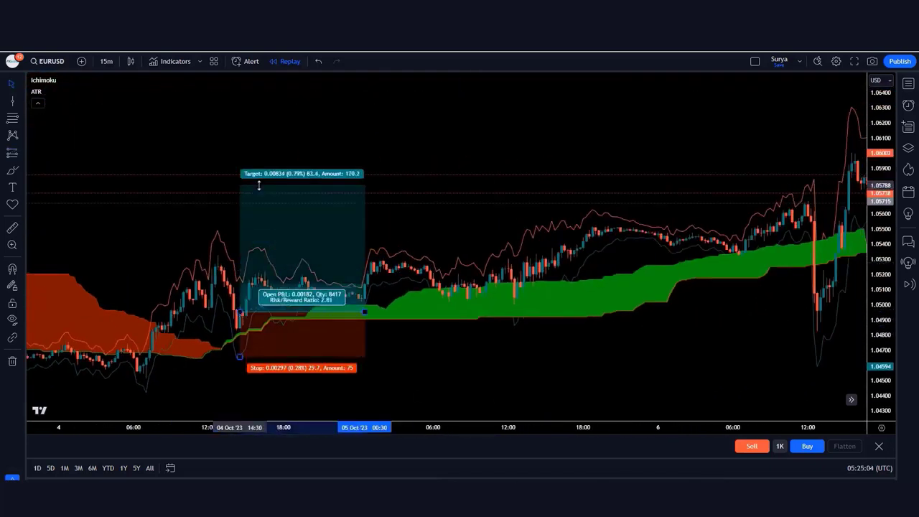
drag(365, 311, 714, 329)
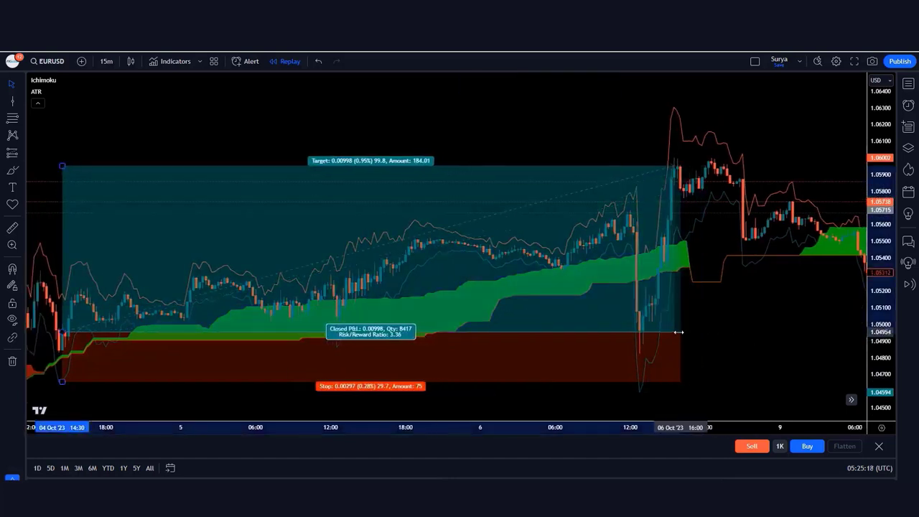
drag(757, 348, 447, 330)
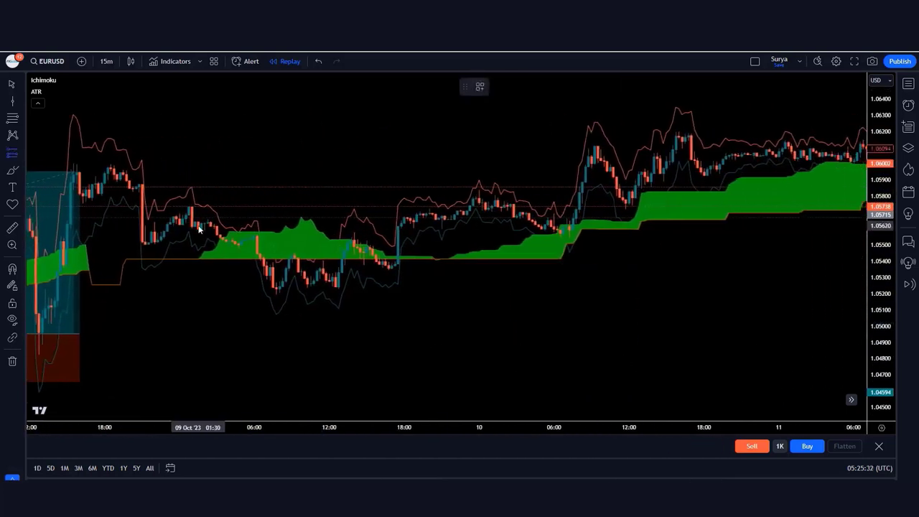
click(200, 228)
mouse_move(331, 220)
mouse_down()
mouse_move(833, 302)
mouse_move(673, 292)
mouse_move(706, 309)
mouse_up()
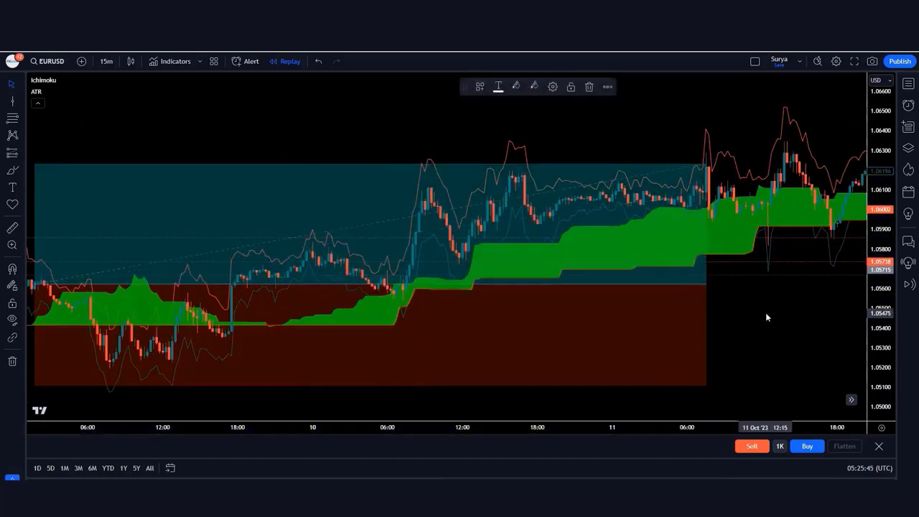
Step: Add a long position near 12 Oct 20:45, then stretch the 16 Oct long box right
drag(765, 317, 560, 323)
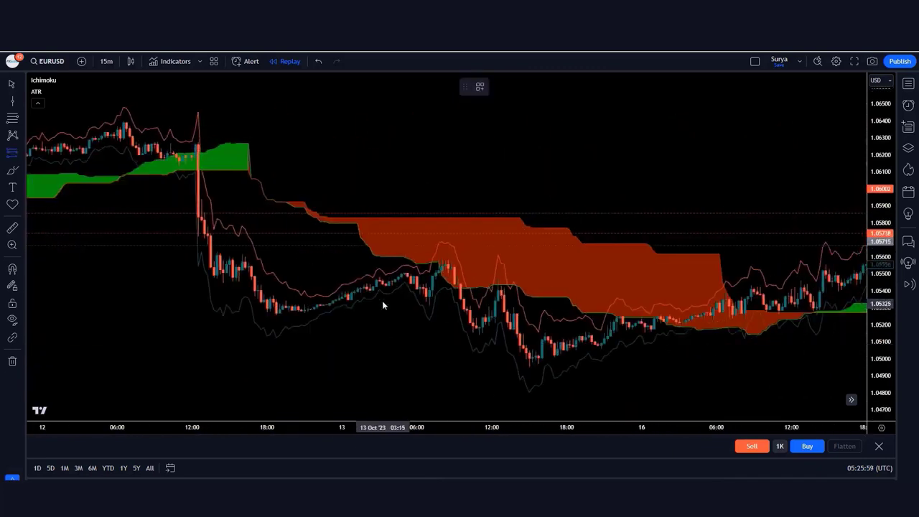
click(302, 310)
drag(426, 308, 374, 337)
drag(795, 324, 597, 324)
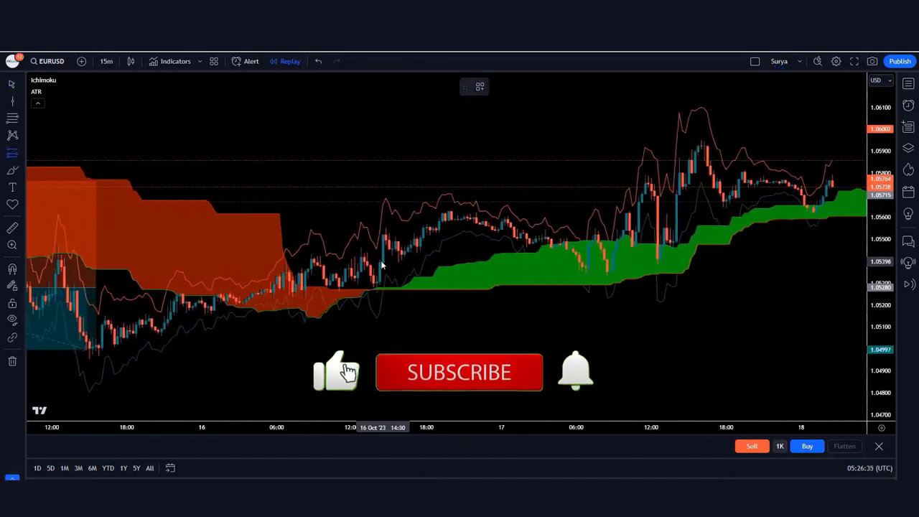
drag(496, 256, 707, 258)
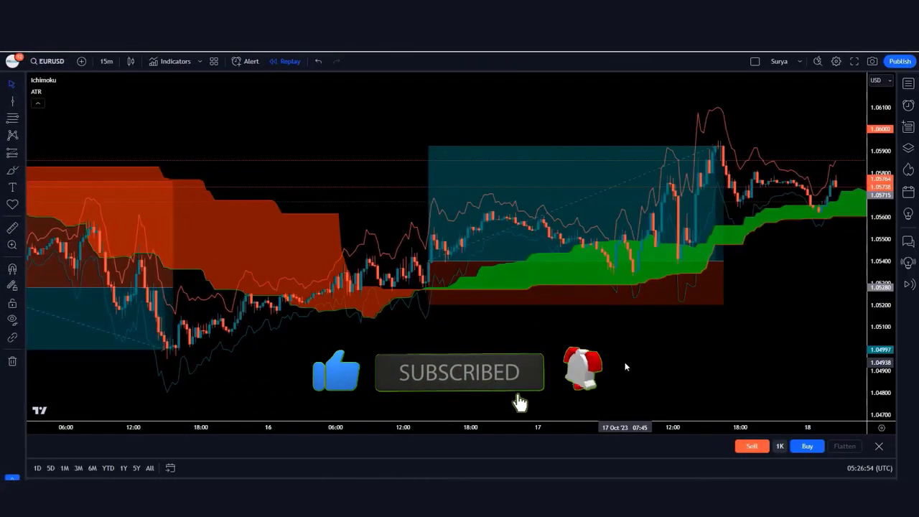
Step: Scroll back through the marked trades to the early-October 4–5 Oct long setup
scroll(625, 364, left, 10)
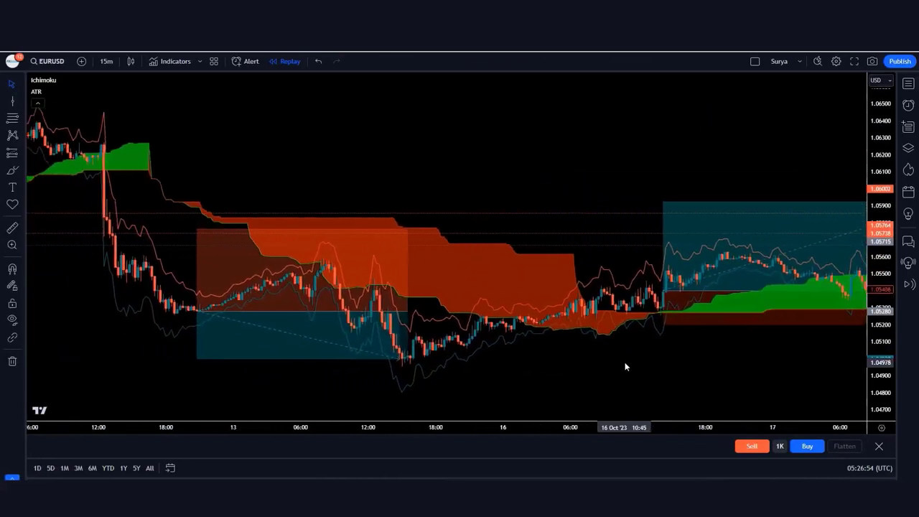
scroll(625, 365, left, 15)
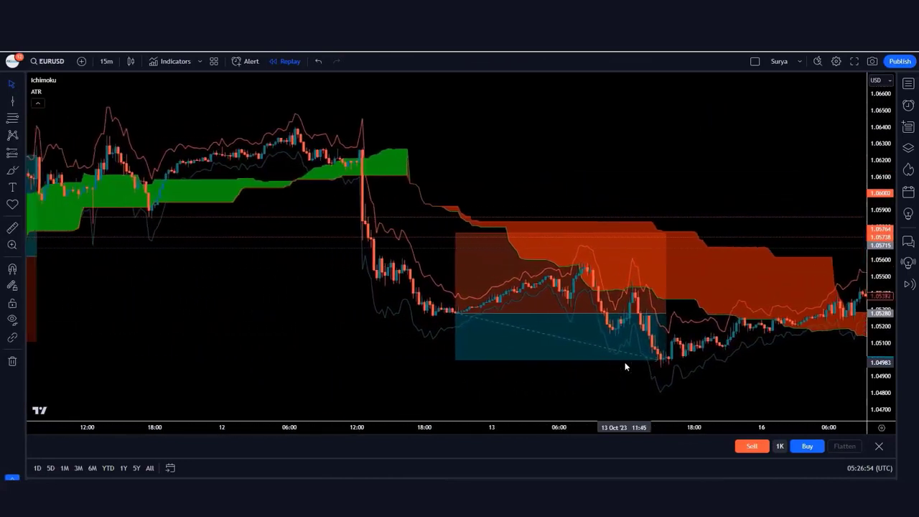
scroll(624, 366, left, 15)
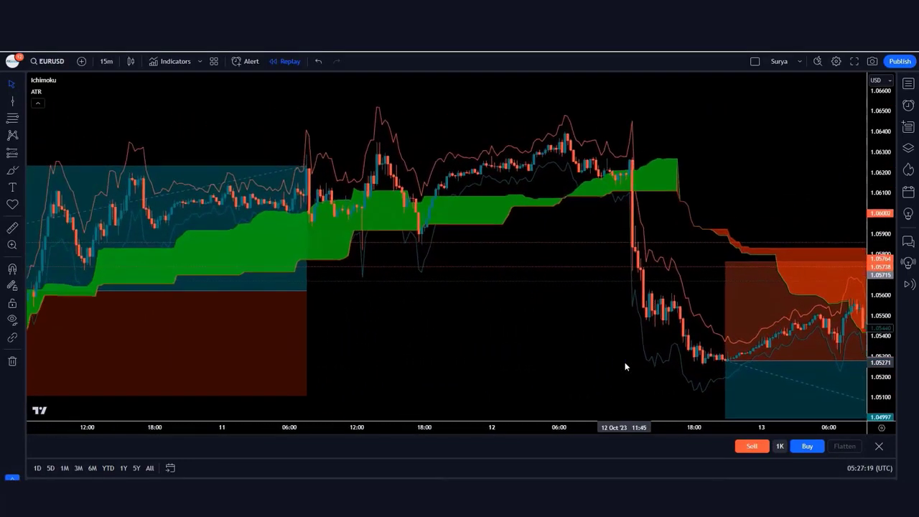
scroll(625, 367, left, 15)
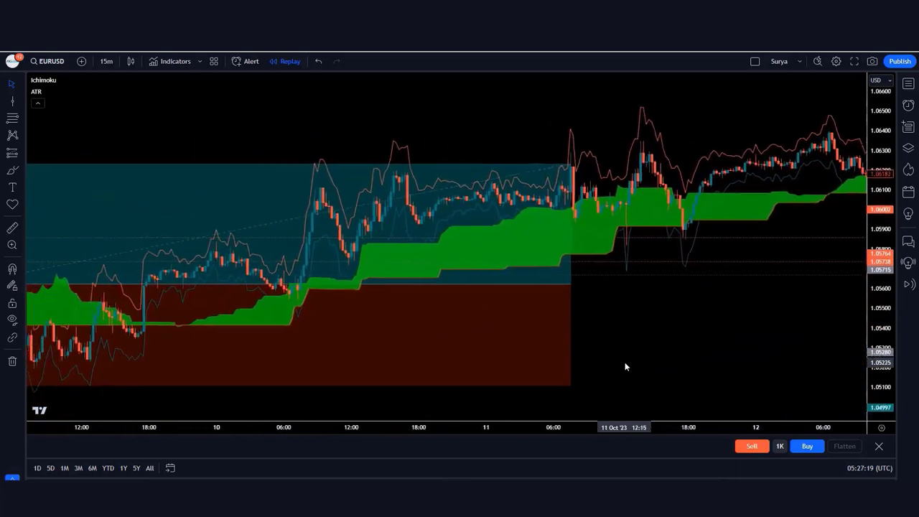
scroll(625, 367, left, 15)
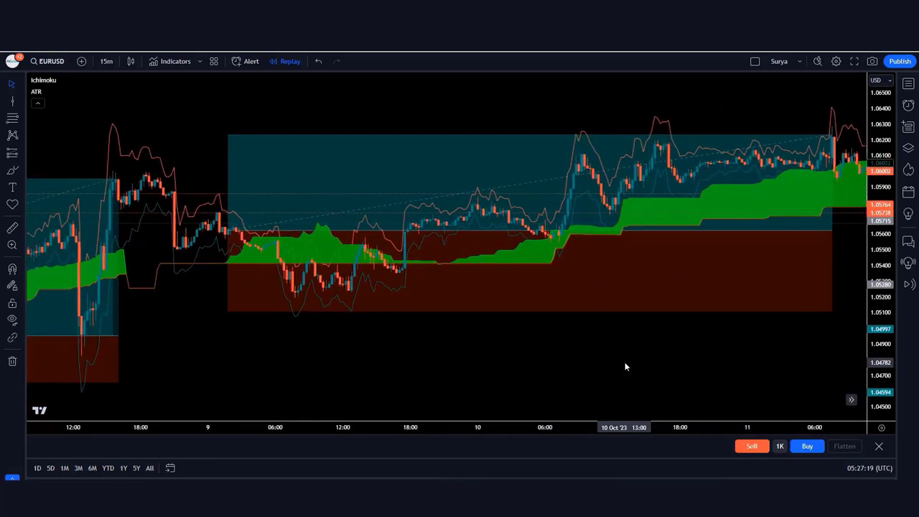
scroll(624, 367, left, 15)
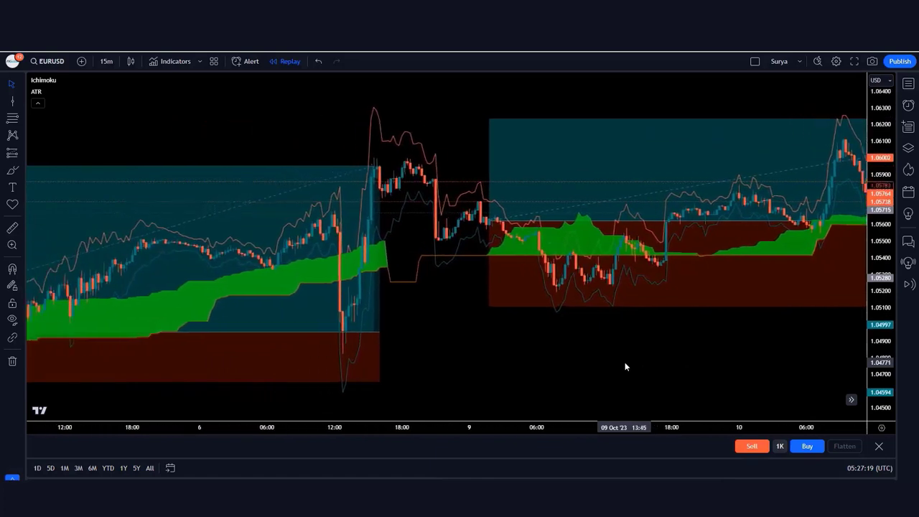
scroll(625, 367, left, 15)
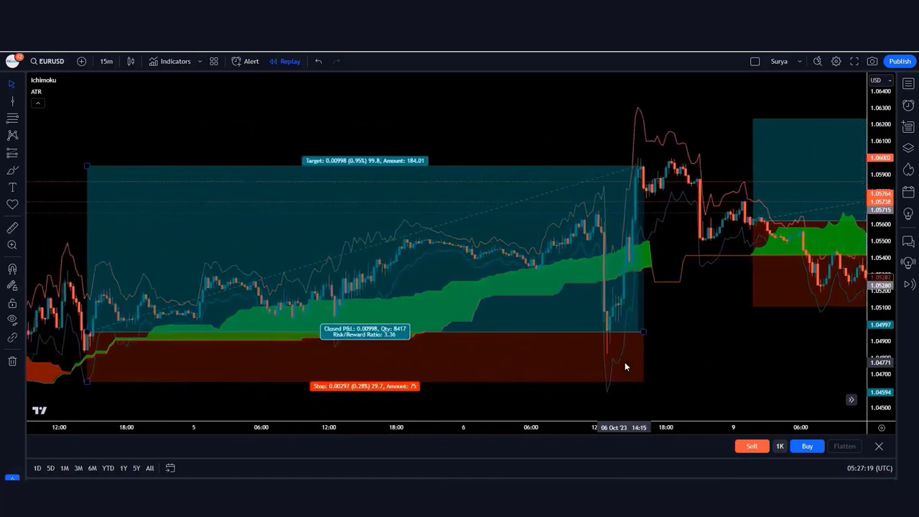
scroll(616, 392, left, 15)
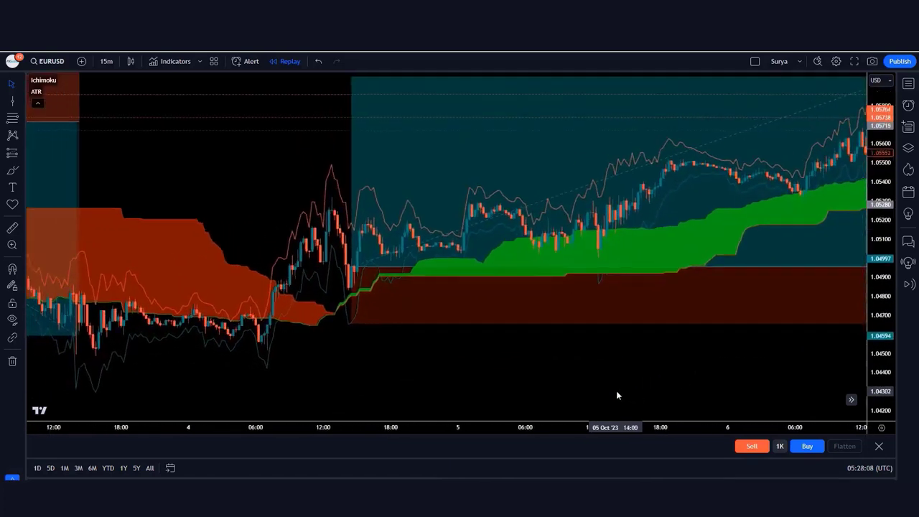
scroll(616, 395, left, 15)
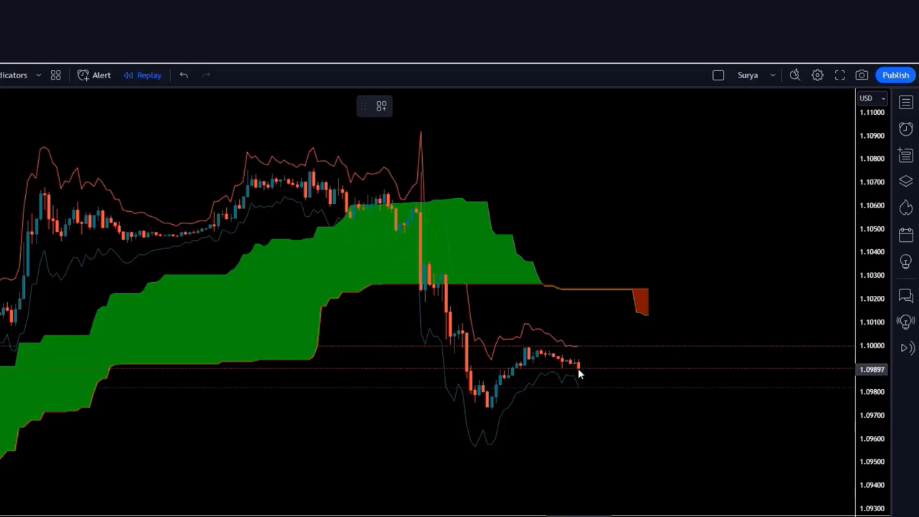
Step: Place a short position at the latest candle with stop and target pulled closer to entry
click(579, 369)
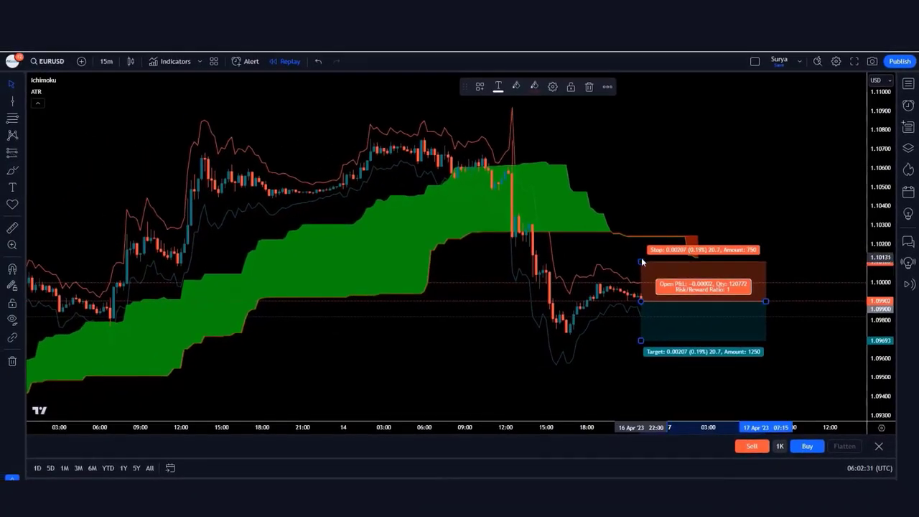
drag(640, 261, 639, 284)
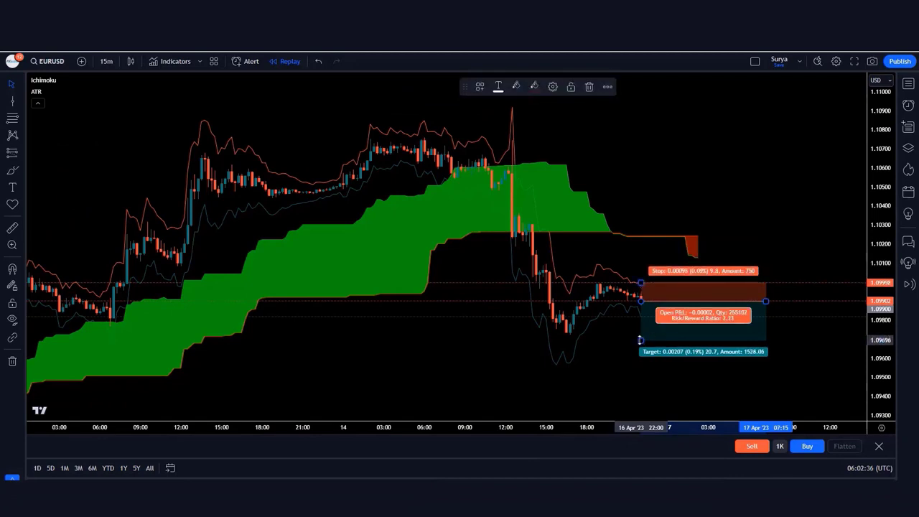
drag(639, 339, 643, 329)
Step: Step the replay forward until the short closes, then trim its box to the exit bar
key(shift+Right)
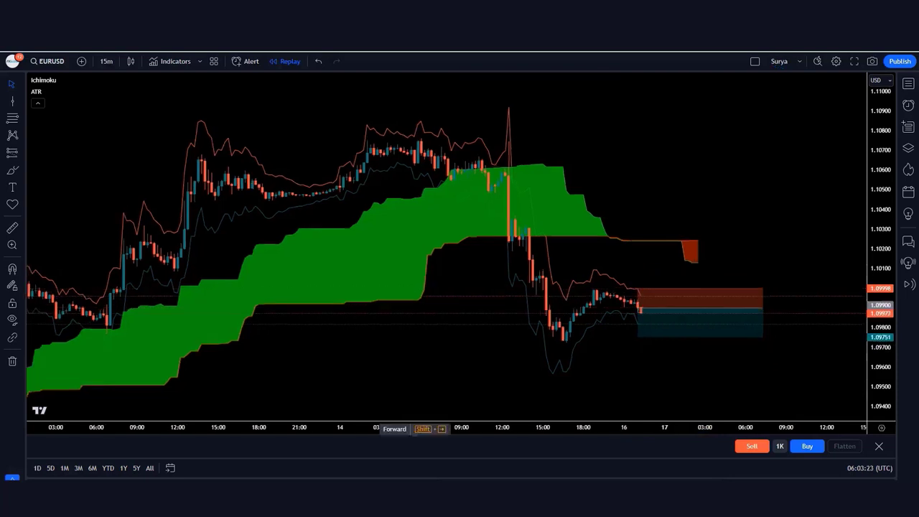
key(shift+Right)
key(shift+Right)
key(shift+Right)
key(shift+Right)
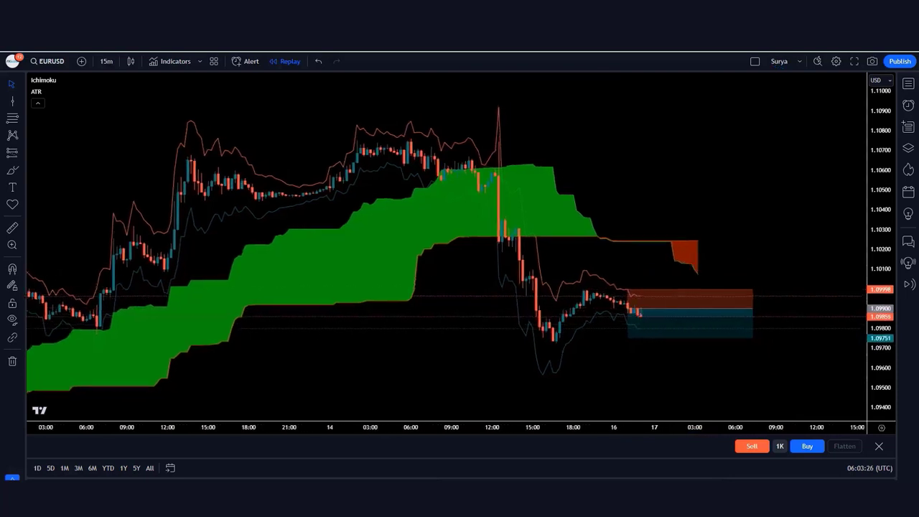
key(shift+Right)
key(shift+Right)
key(shift+Right)
key(shift+Right)
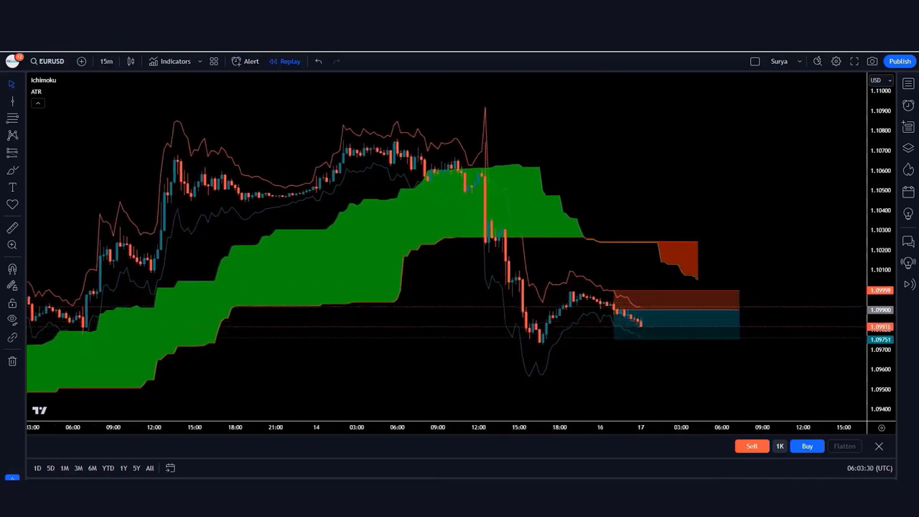
key(shift+Right)
key(shift+Right)
key(shift+Right)
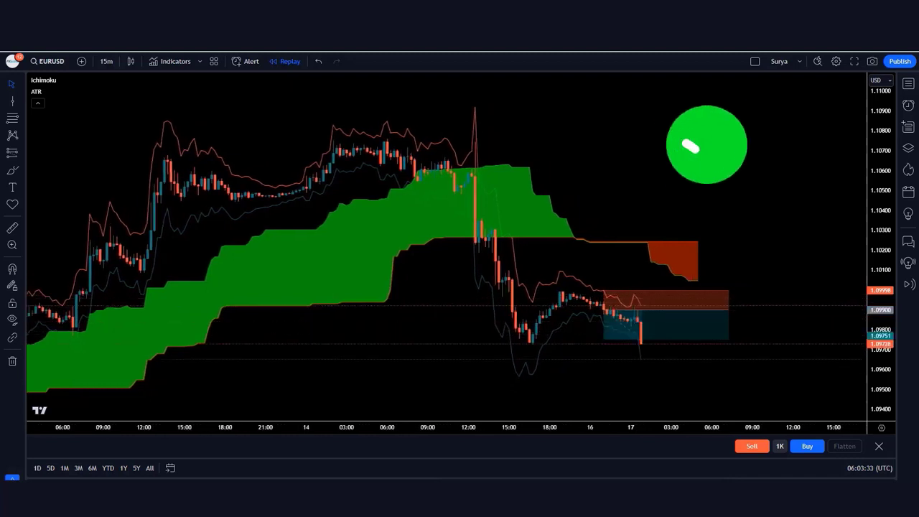
drag(727, 309, 647, 311)
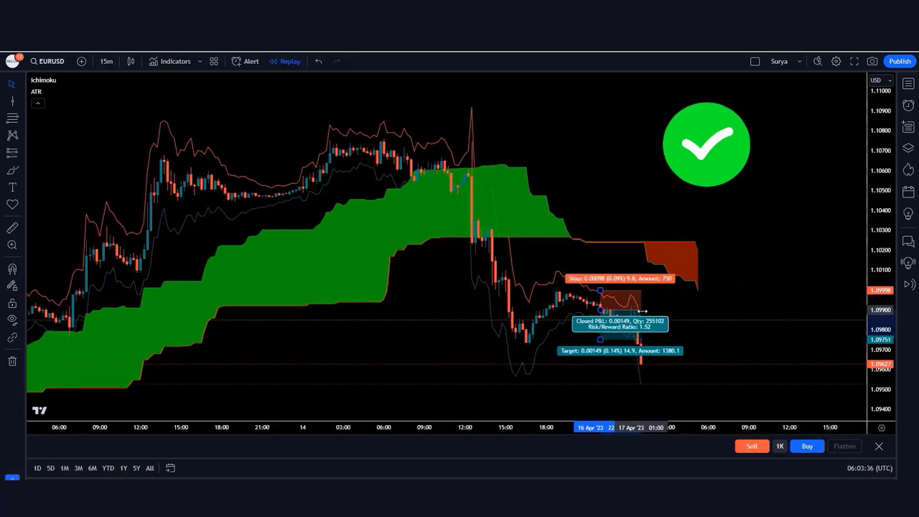
click(701, 339)
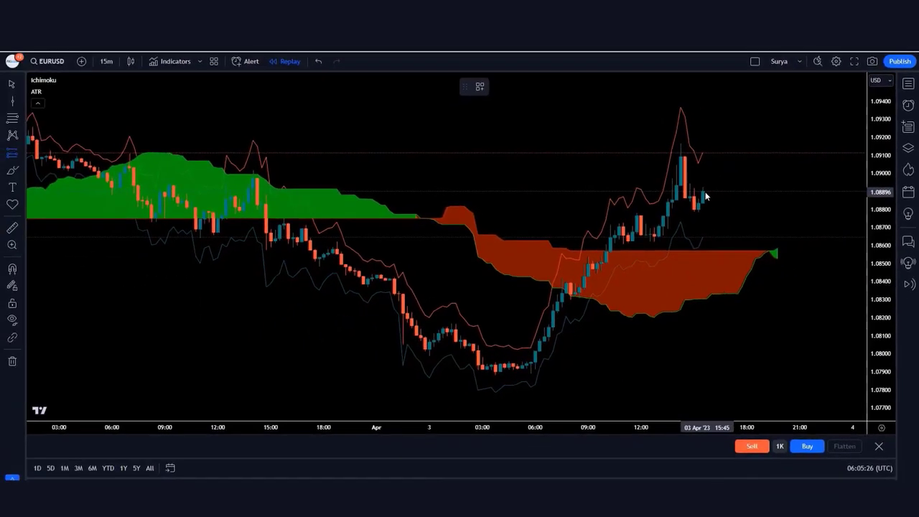
Step: Place a long position at the latest 3 Apr candle, nudging the stop and target upward
click(705, 194)
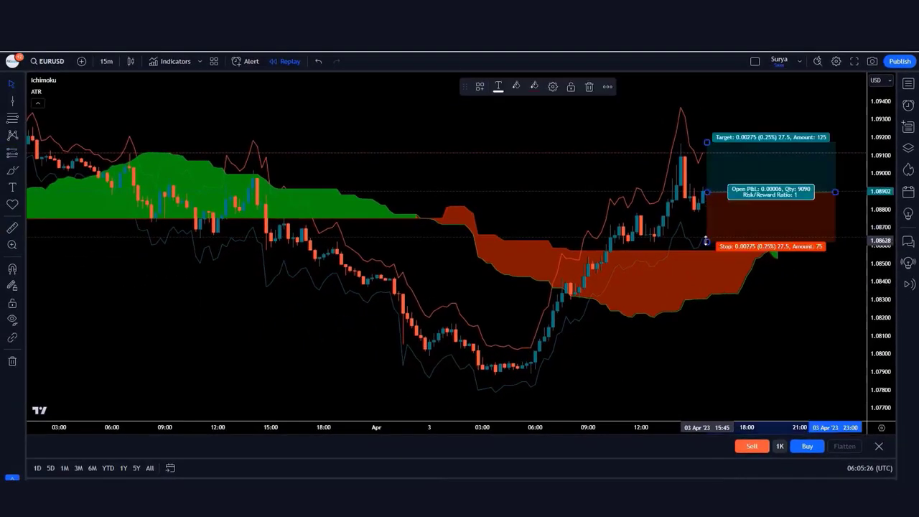
drag(706, 241, 705, 237)
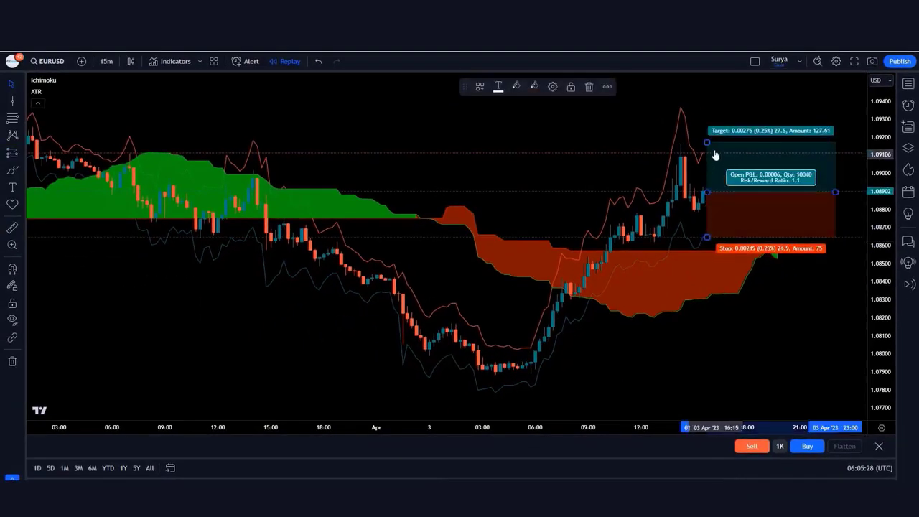
drag(707, 131, 706, 131)
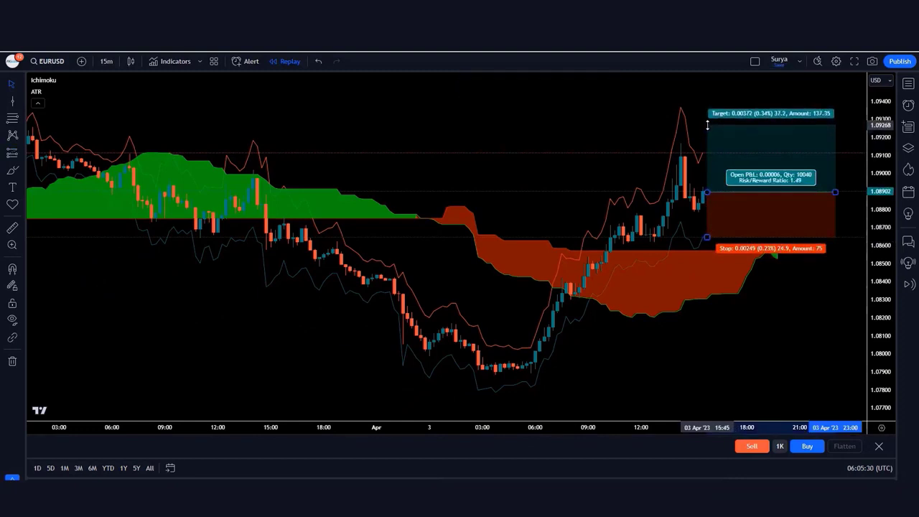
click(527, 328)
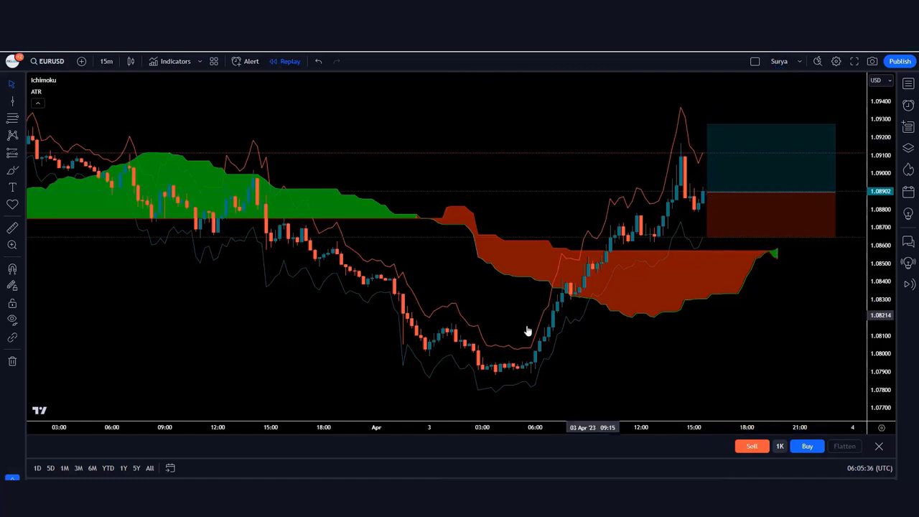
Step: Advance the replay with Shift+Down and check the long trade's closed result
key(shift+Down)
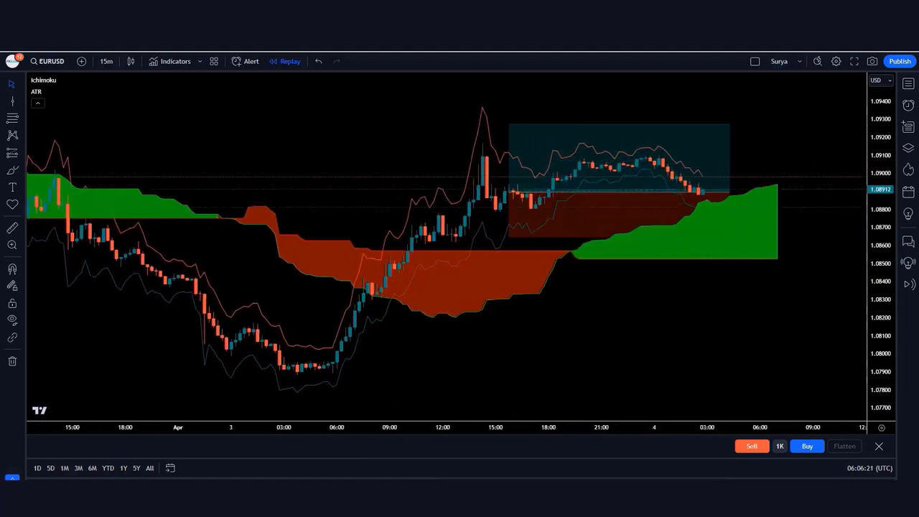
click(752, 181)
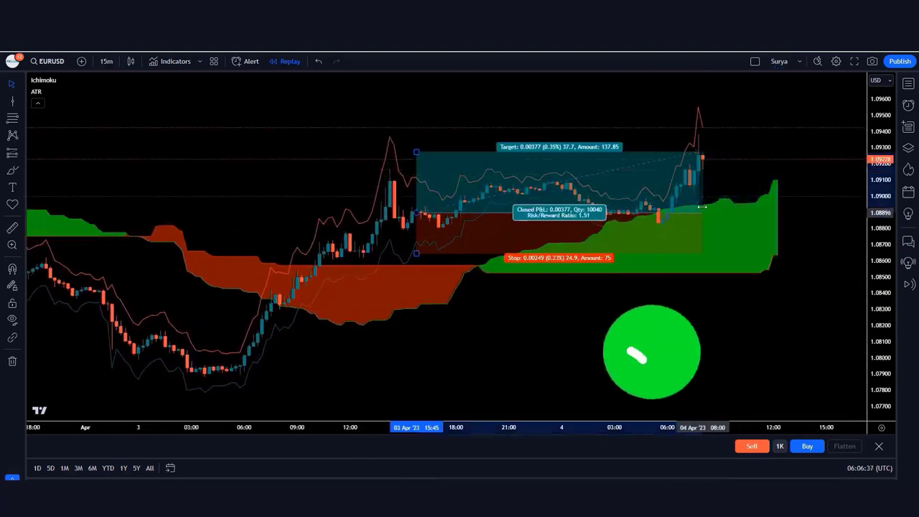
click(753, 177)
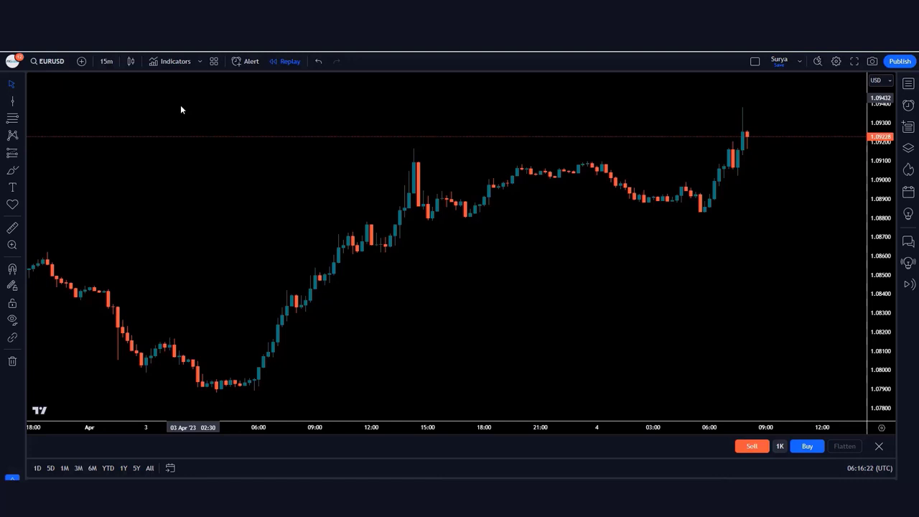
Step: Search 'ichim' in Indicators and add Ichimoku Cloud to the chart
click(181, 62)
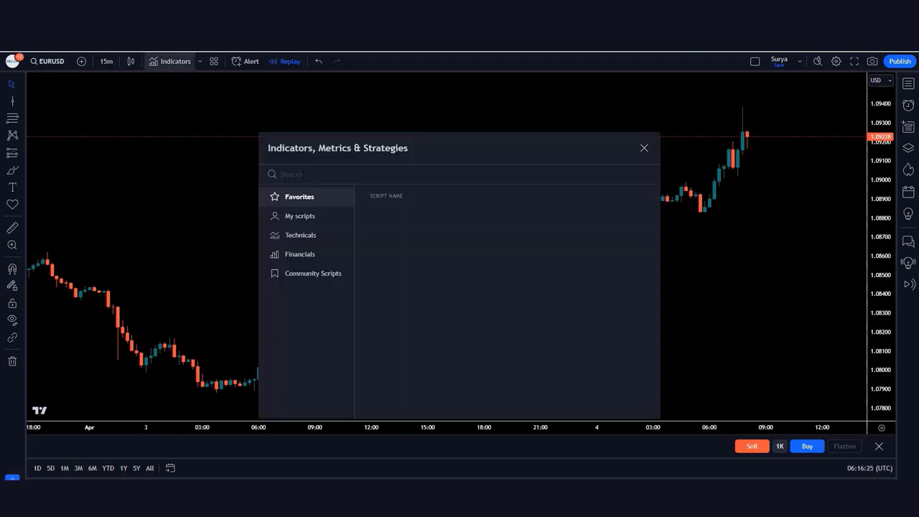
text(ich)
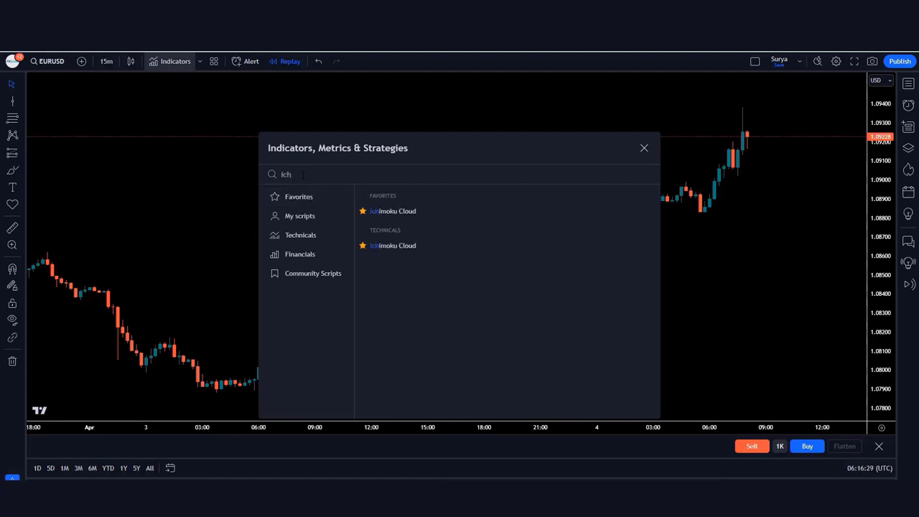
text(imoku)
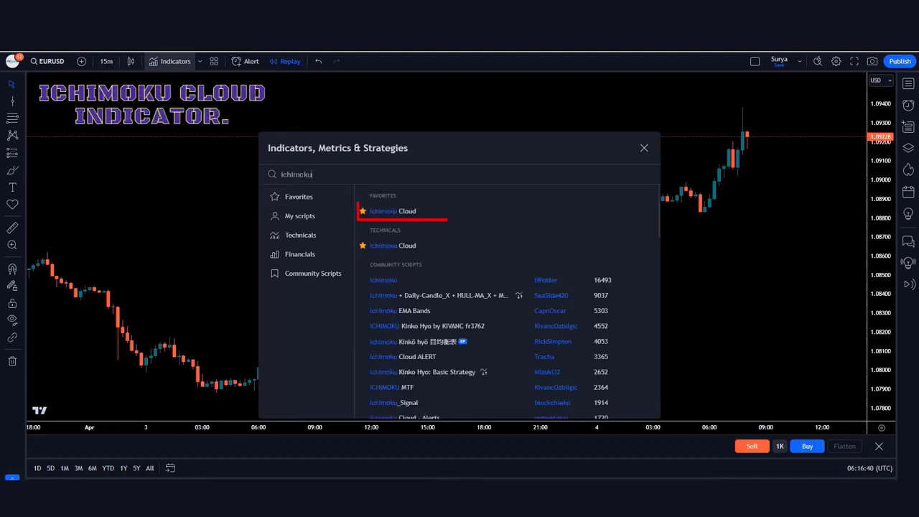
click(437, 212)
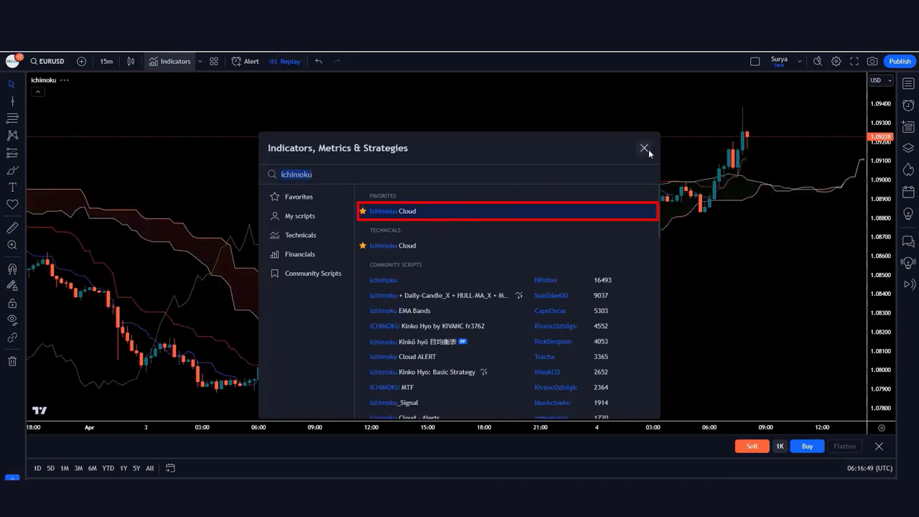
Step: Search 'atr', add ATR Stop Loss Finder, and close the indicator search
click(324, 173)
key(BackSpace)
key(BackSpace)
key(BackSpace)
key(BackSpace)
key(BackSpace)
key(BackSpace)
key(BackSpace)
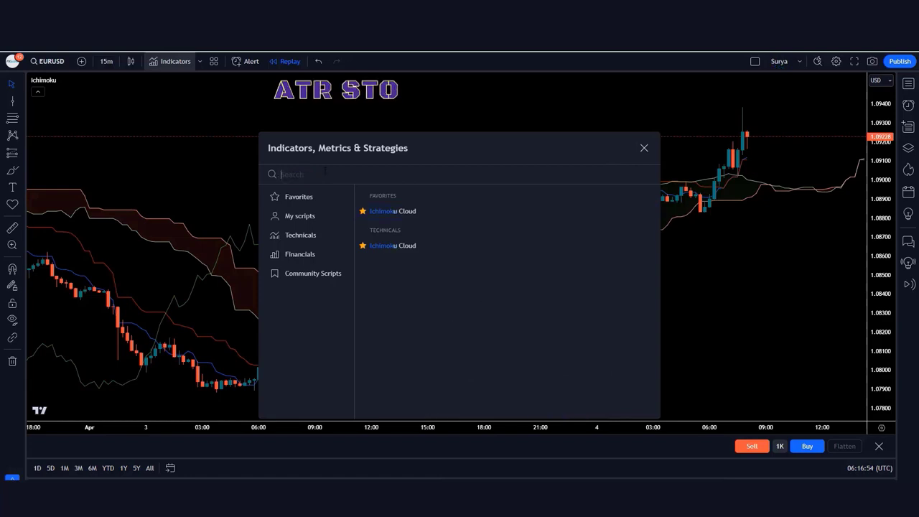
text(atr)
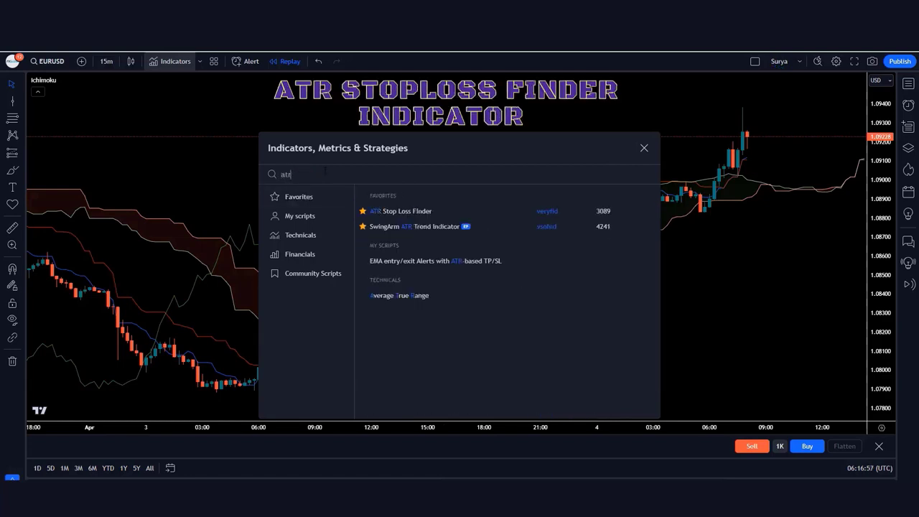
click(424, 211)
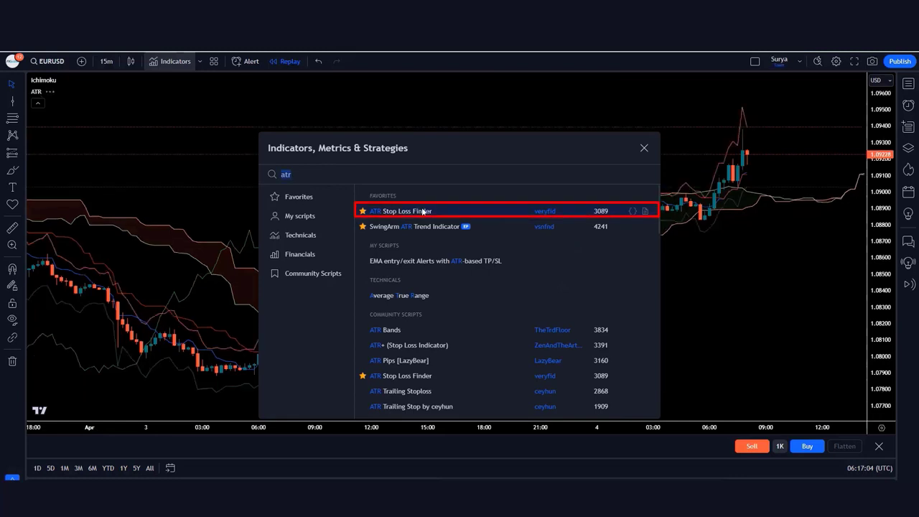
click(643, 149)
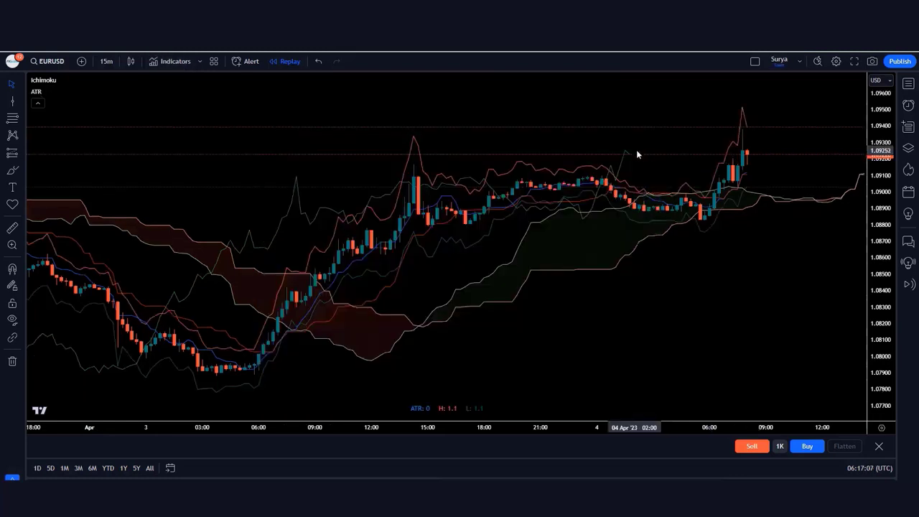
Step: In Ichimoku style settings, turn off the Conversion Line, Base Line and Lagging Span
mouse_move(50, 81)
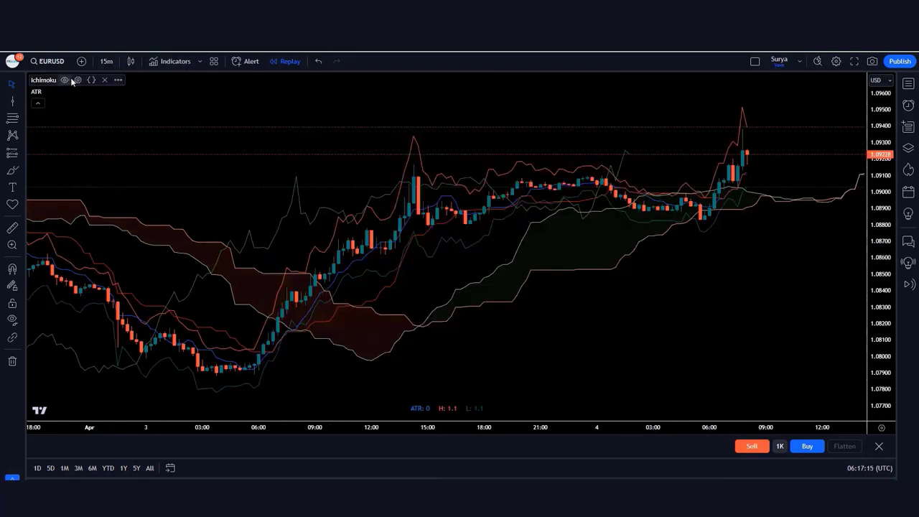
click(78, 80)
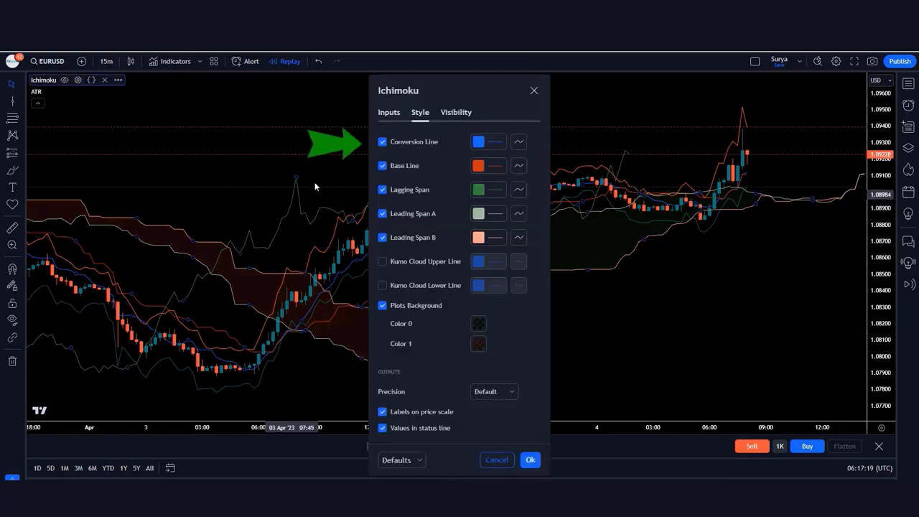
click(382, 142)
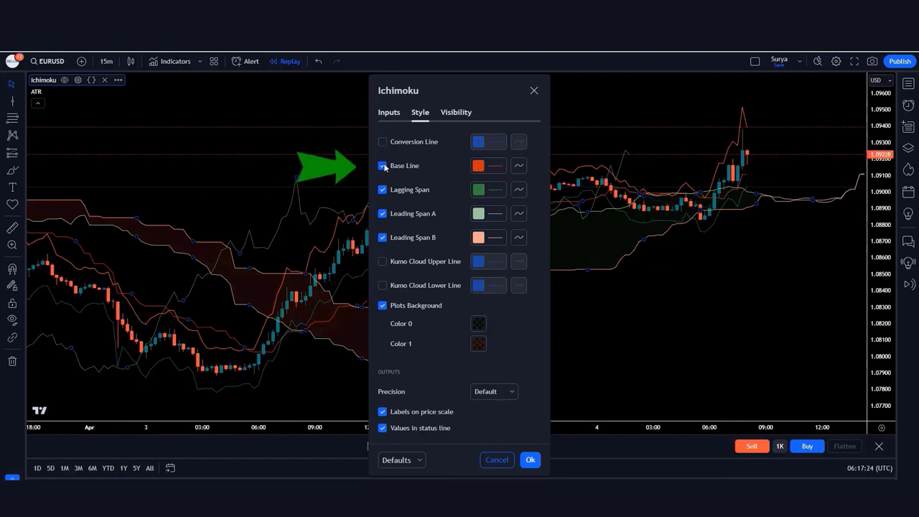
click(382, 165)
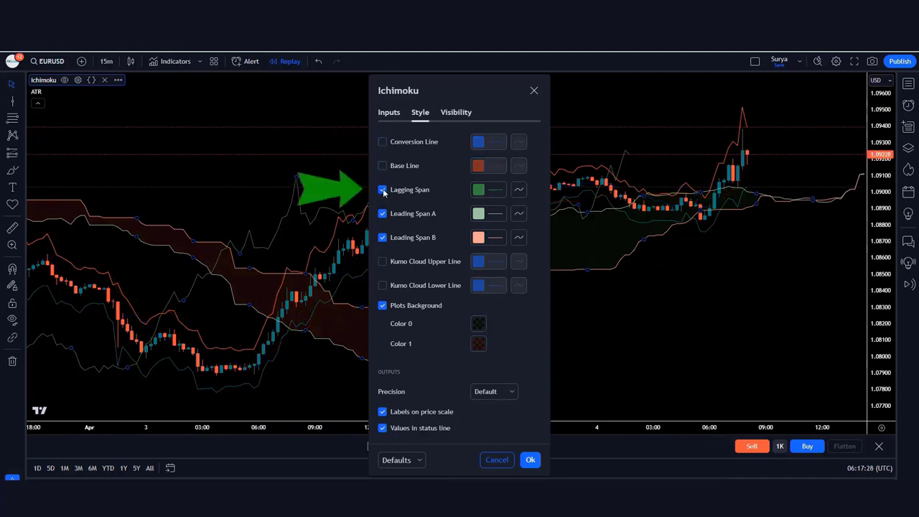
click(382, 190)
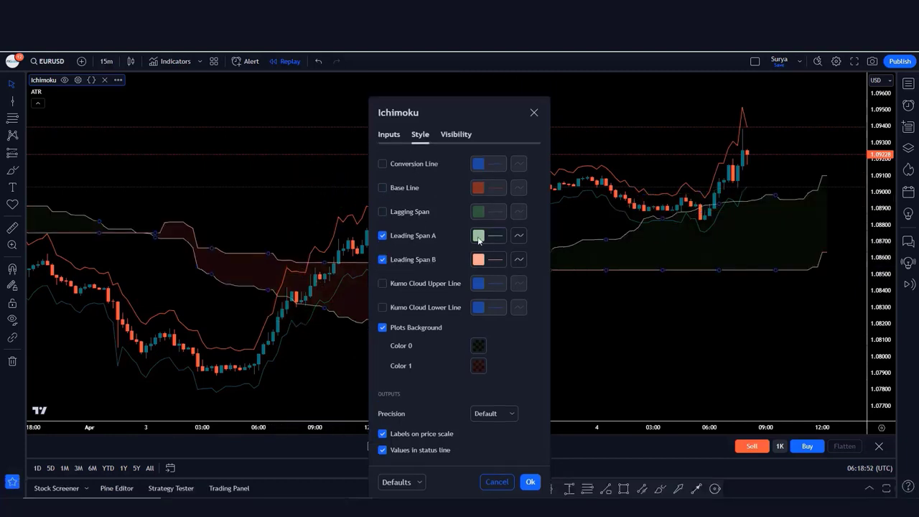
Step: Color Span A bright green and Span B orange-red, with green and orange cloud fills
click(478, 236)
click(513, 358)
click(479, 259)
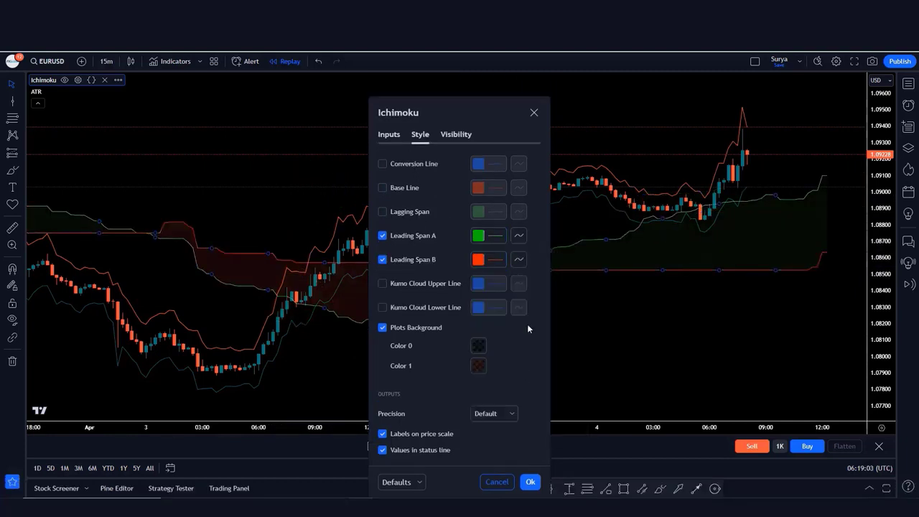
click(478, 347)
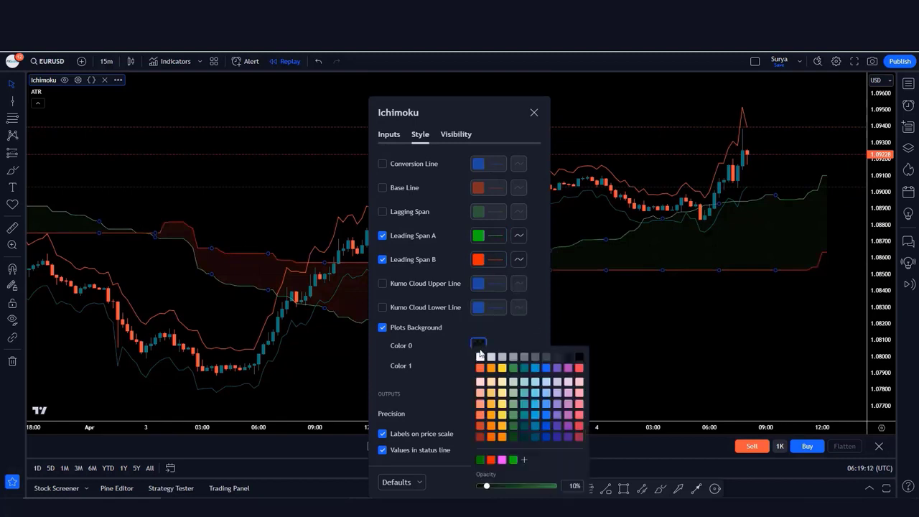
click(514, 461)
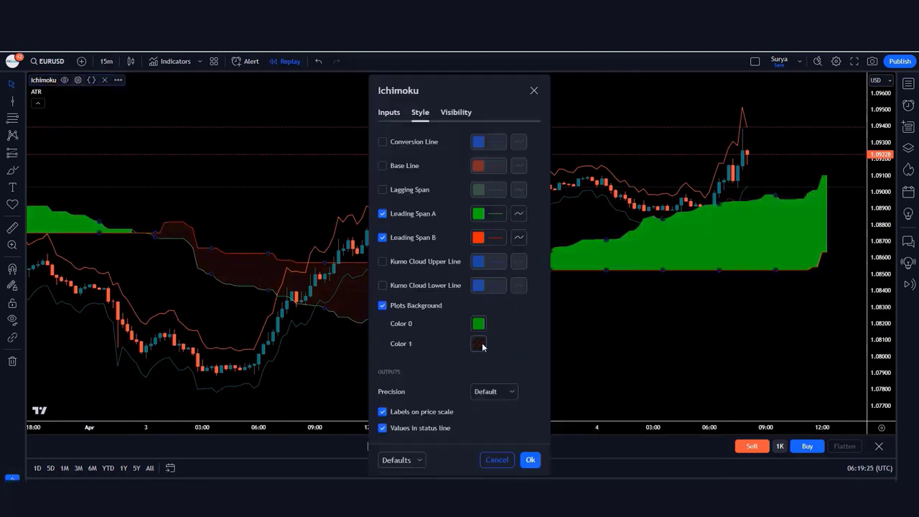
click(479, 342)
click(491, 459)
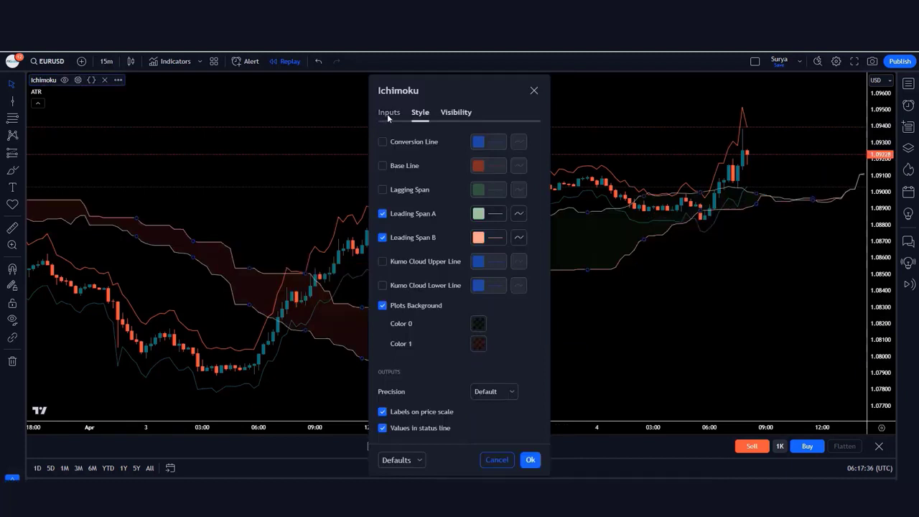
Step: Enter Ichimoku lengths 35, 61, 151 and 18 on the Inputs tab and apply
click(389, 115)
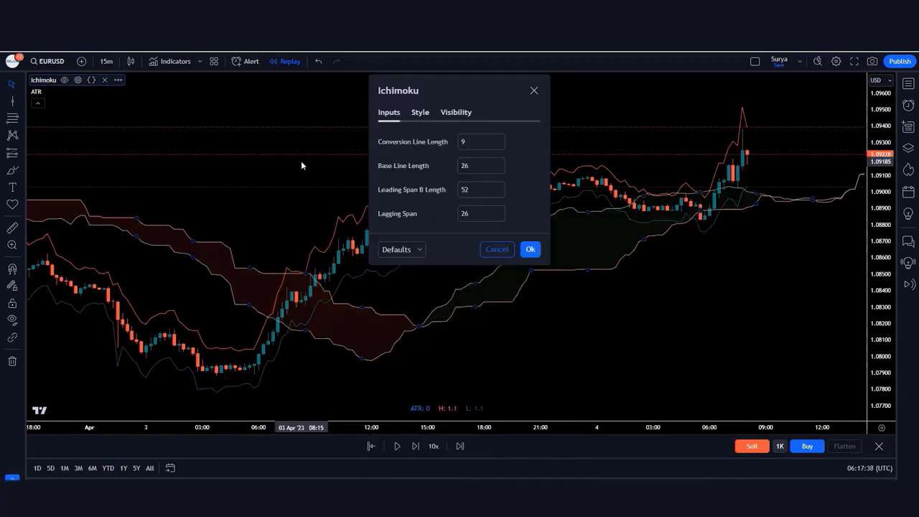
double_click(477, 142)
text(3)
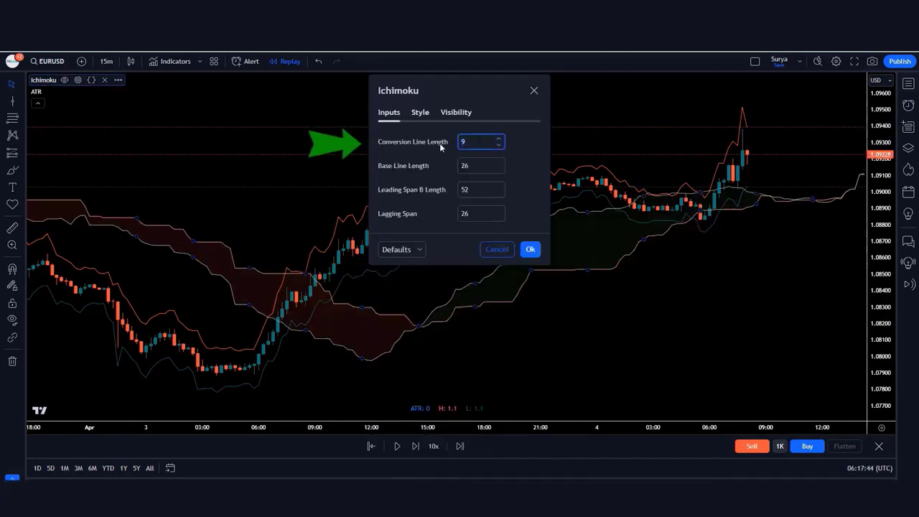
text(5)
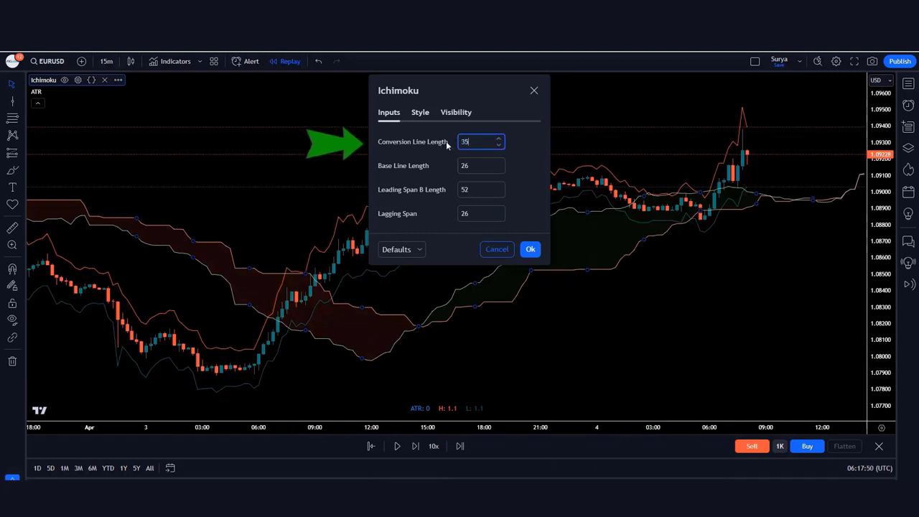
click(445, 167)
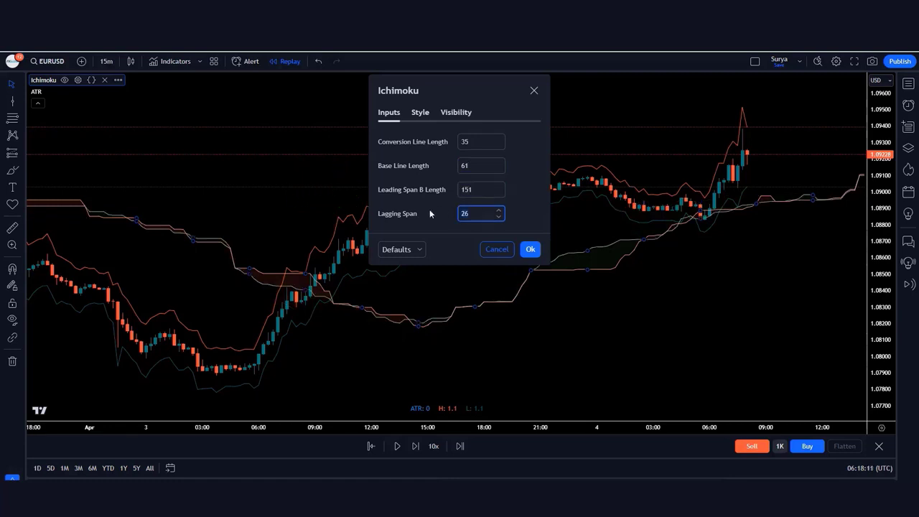
key(BackSpace)
key(BackSpace)
text(1)
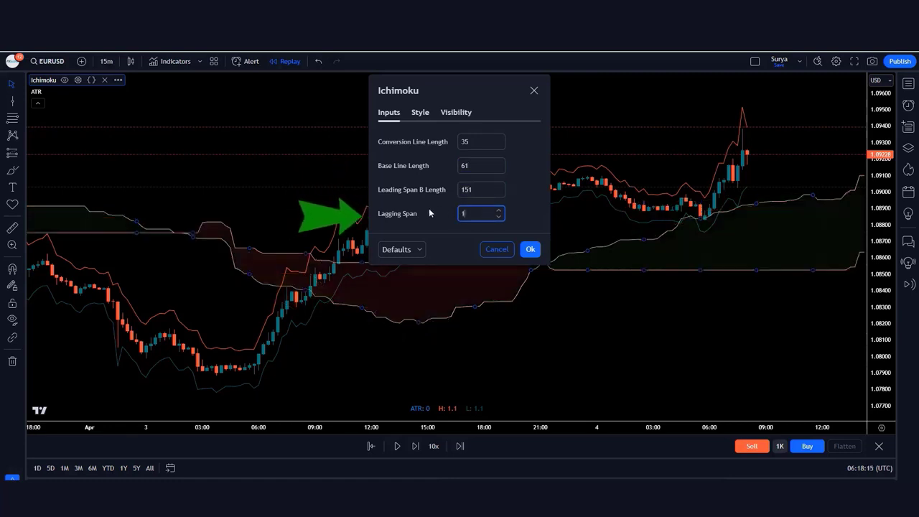
text(8)
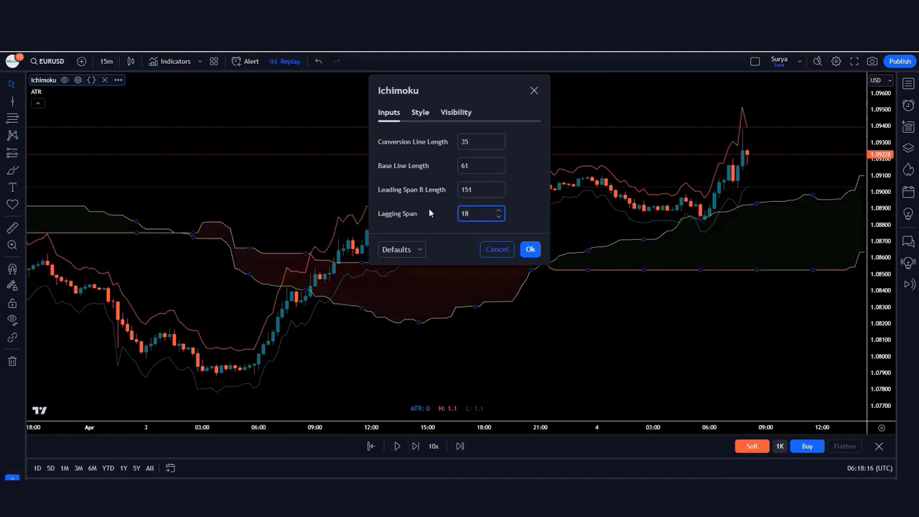
click(530, 249)
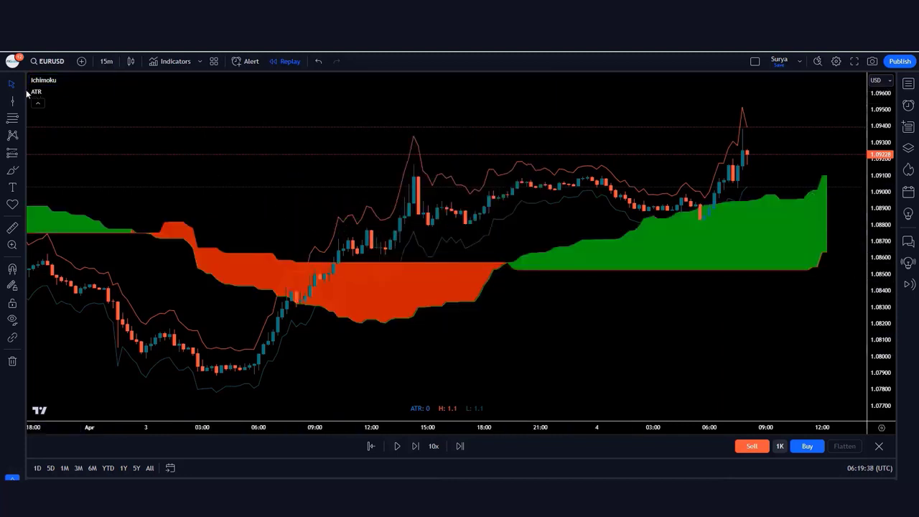
Step: In ATR Stop Loss Finder settings, untick Tables and change Length from 14 to 8
mouse_move(34, 93)
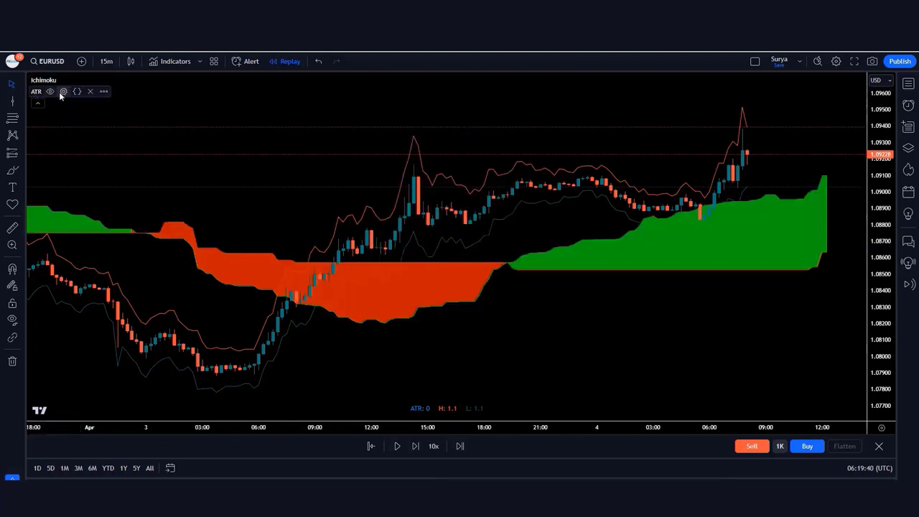
click(63, 92)
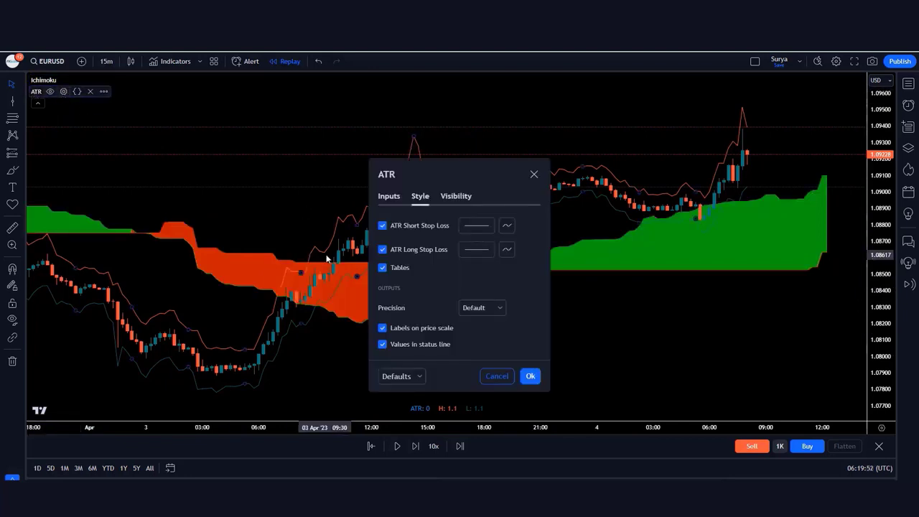
click(382, 267)
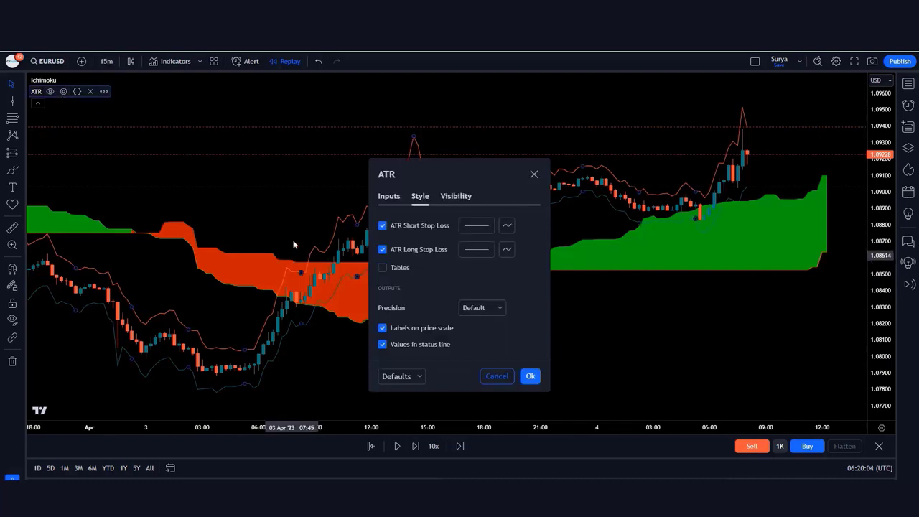
click(386, 196)
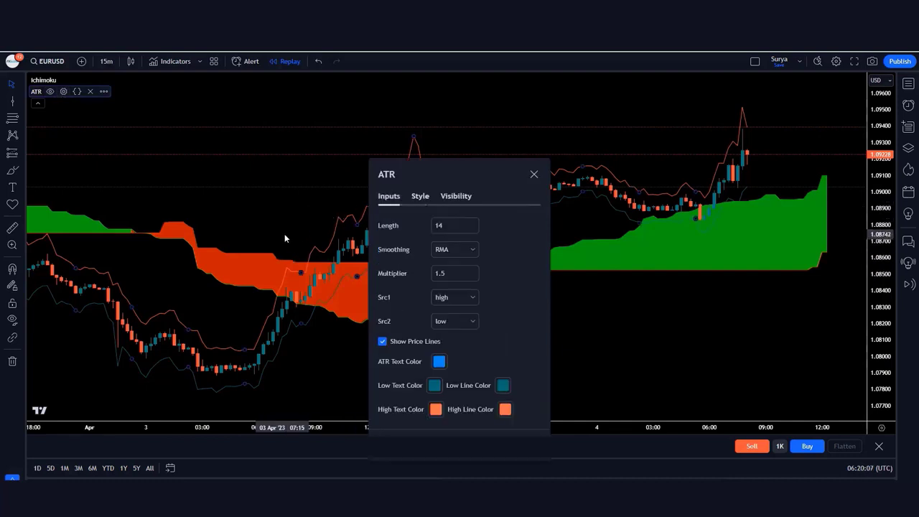
click(410, 223)
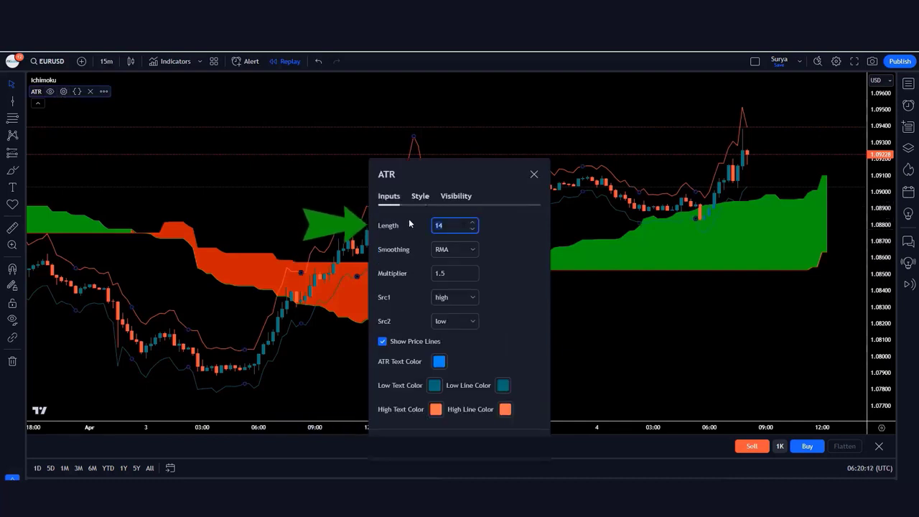
text(8)
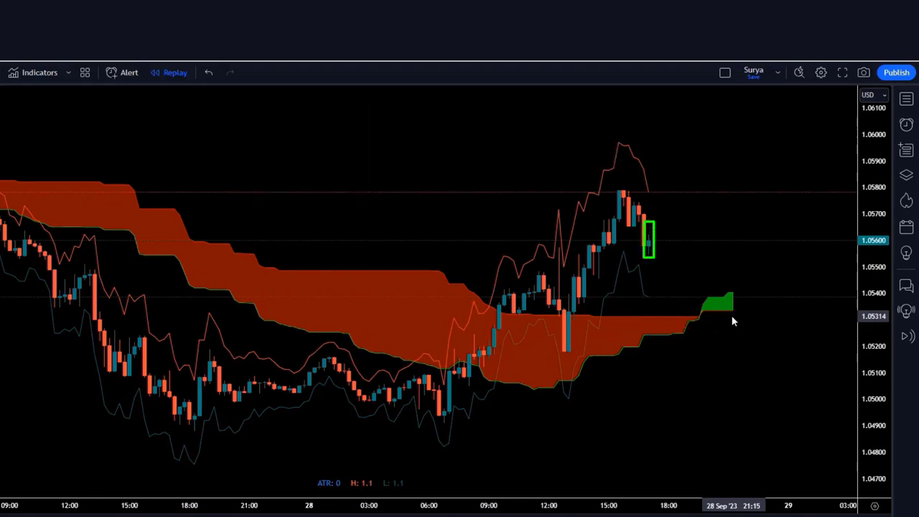
Step: Place a long position at the latest candle, lowering the stop and raising the target
click(649, 242)
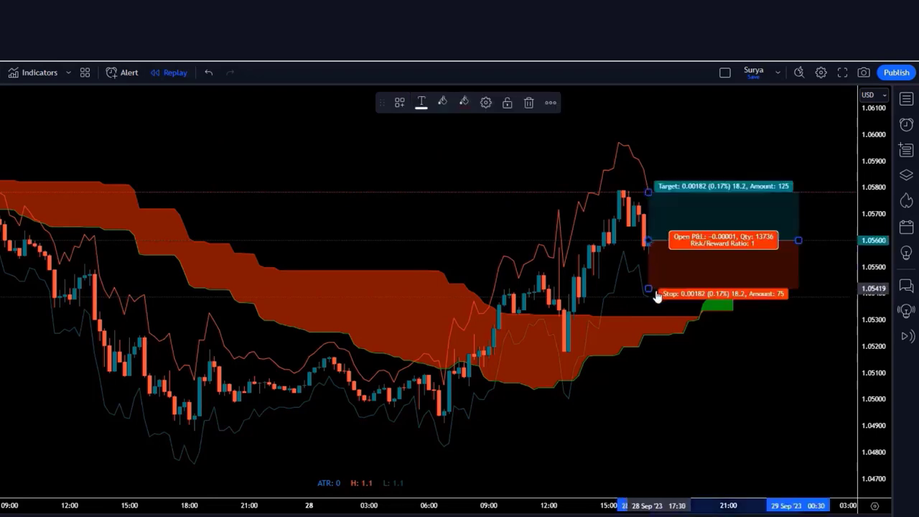
drag(649, 290, 649, 298)
drag(649, 192, 639, 155)
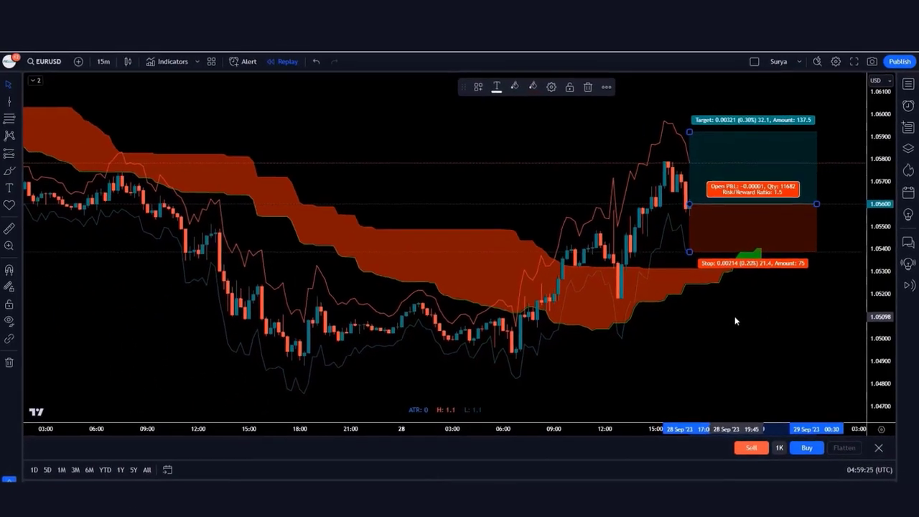
Step: Extend the long position box into the future, then trim its end to the exit
click(649, 343)
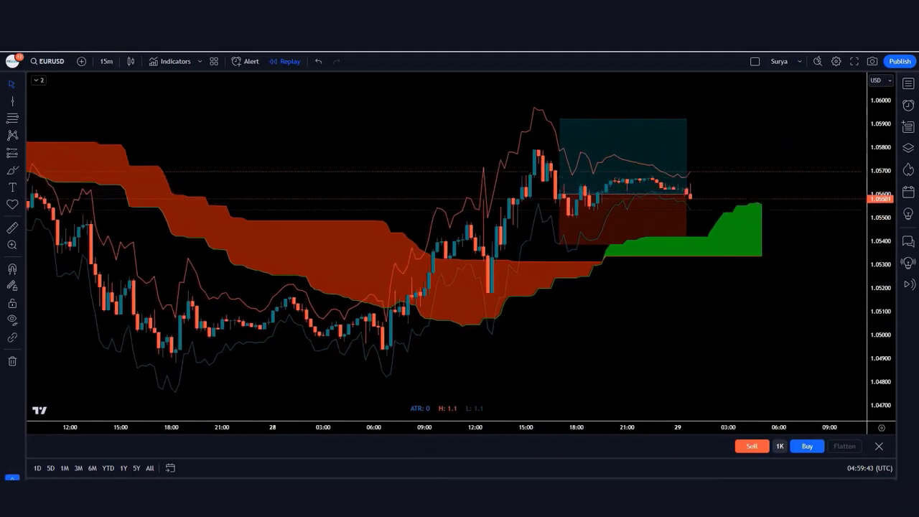
drag(682, 194, 831, 273)
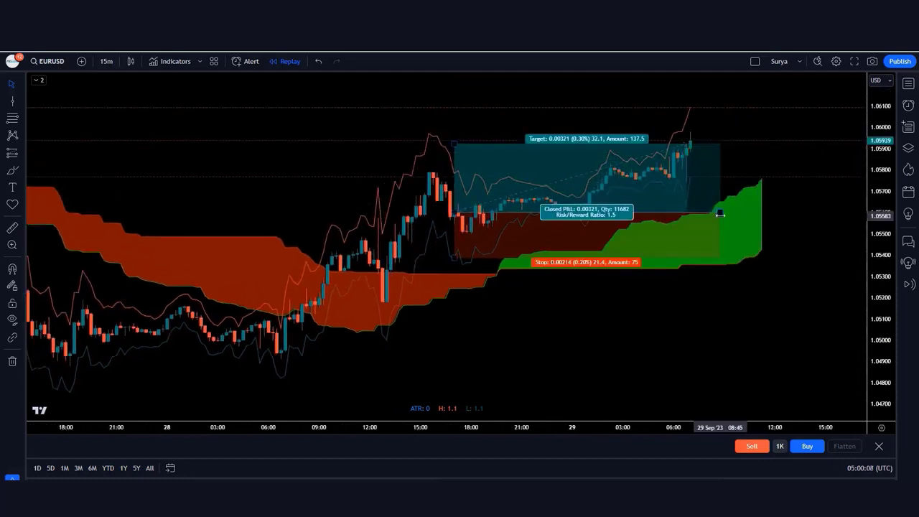
drag(686, 212, 695, 213)
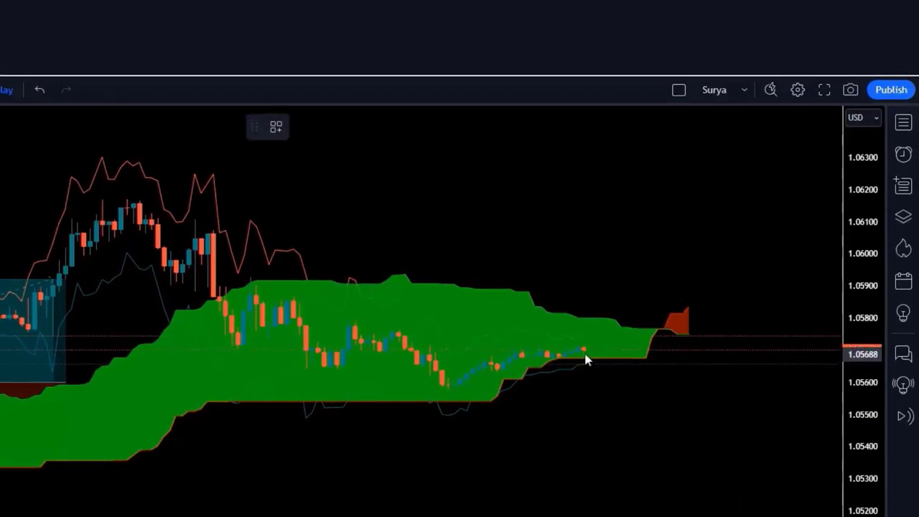
Step: Place a short at the last candle with stop and target both pulled closer to entry
click(585, 351)
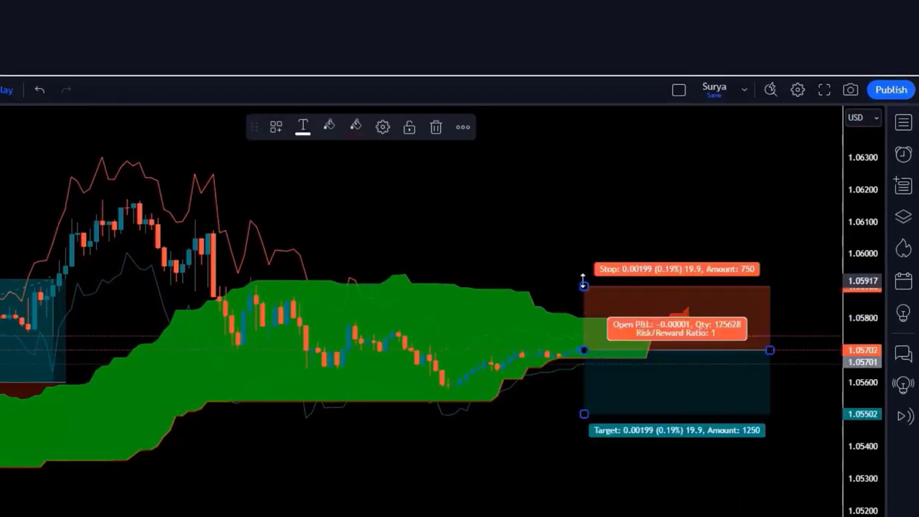
drag(584, 285, 583, 334)
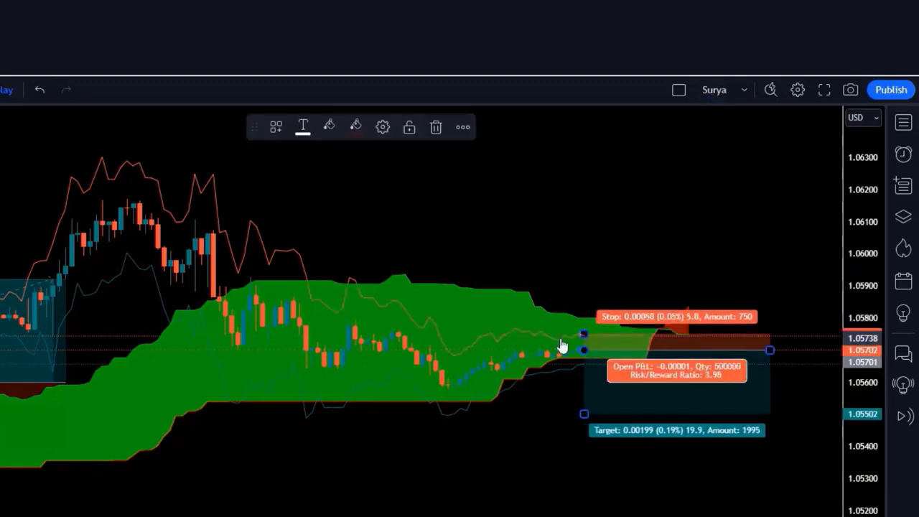
drag(583, 414, 585, 374)
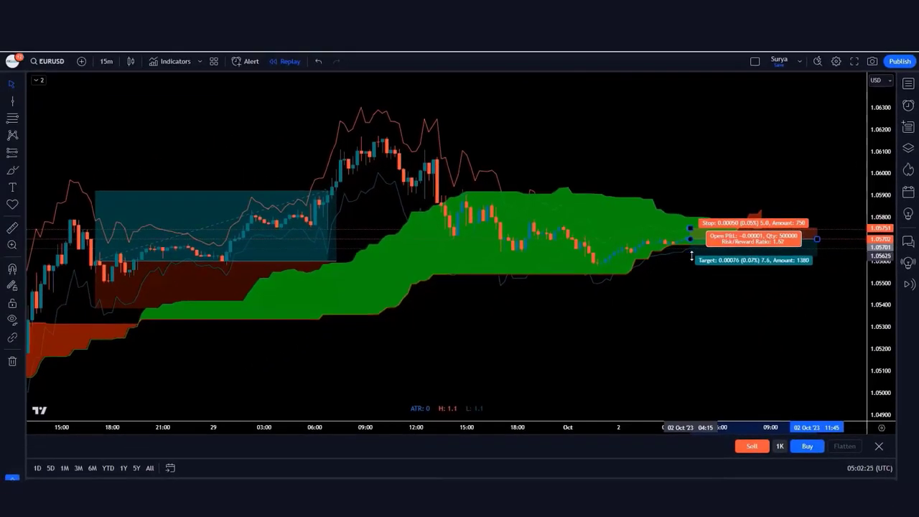
click(631, 398)
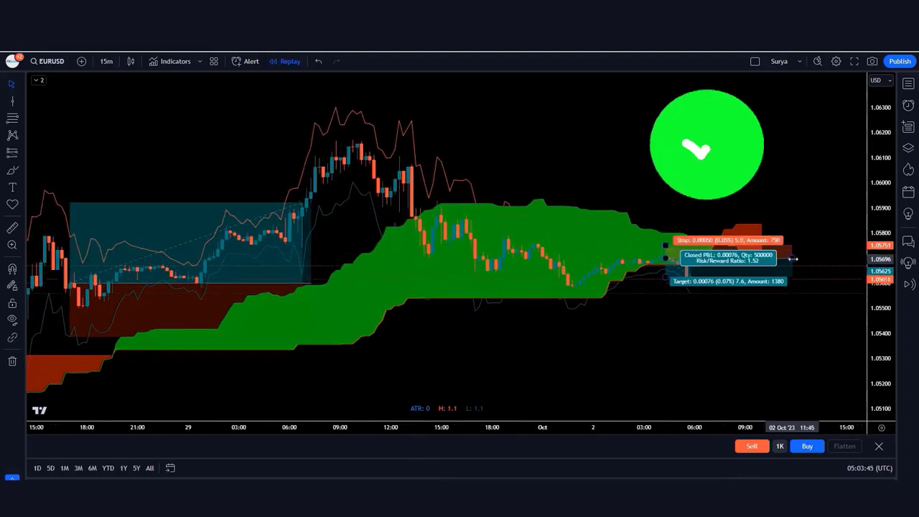
mouse_move(667, 273)
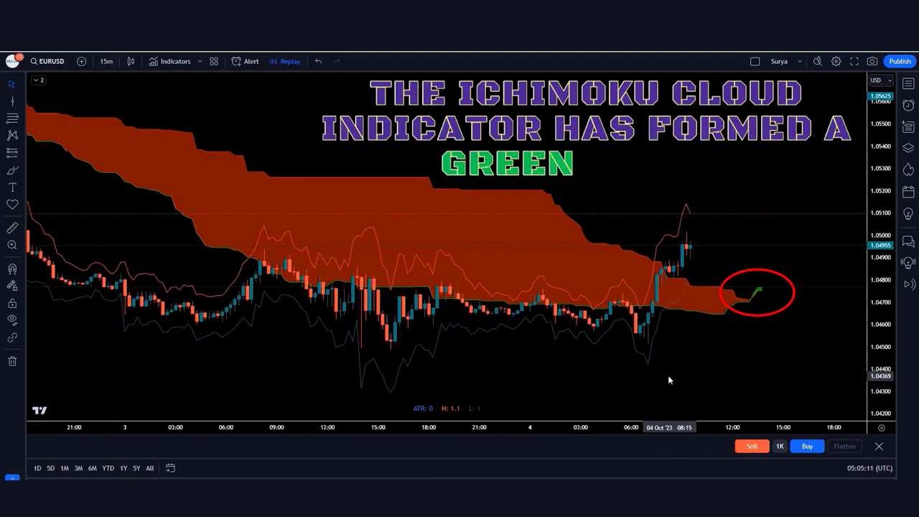
Step: Place a long position at 1.04955, with the stop lowered and target raised to about 1.9 risk/reward
click(690, 246)
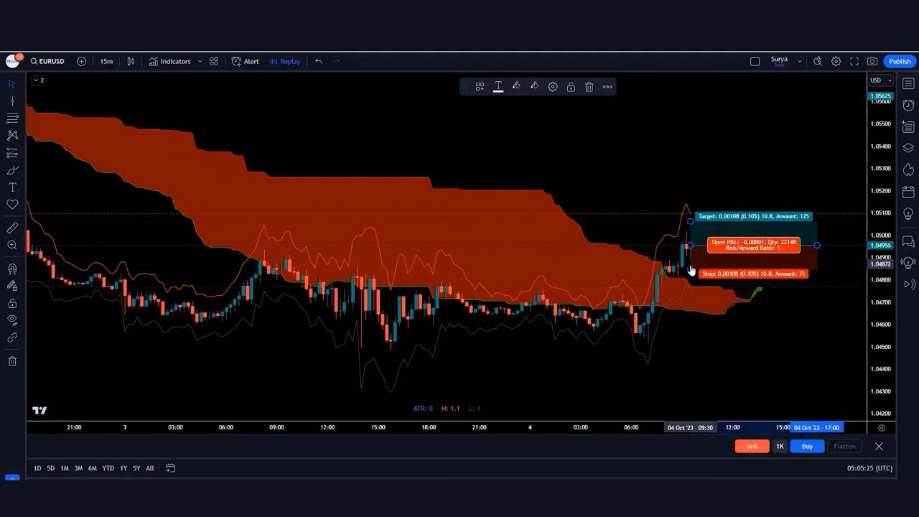
drag(690, 269, 690, 286)
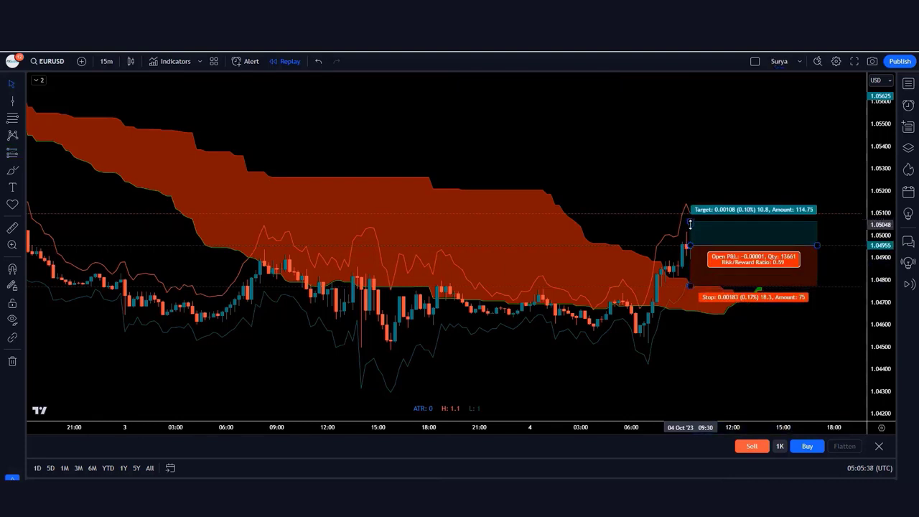
drag(690, 221, 690, 183)
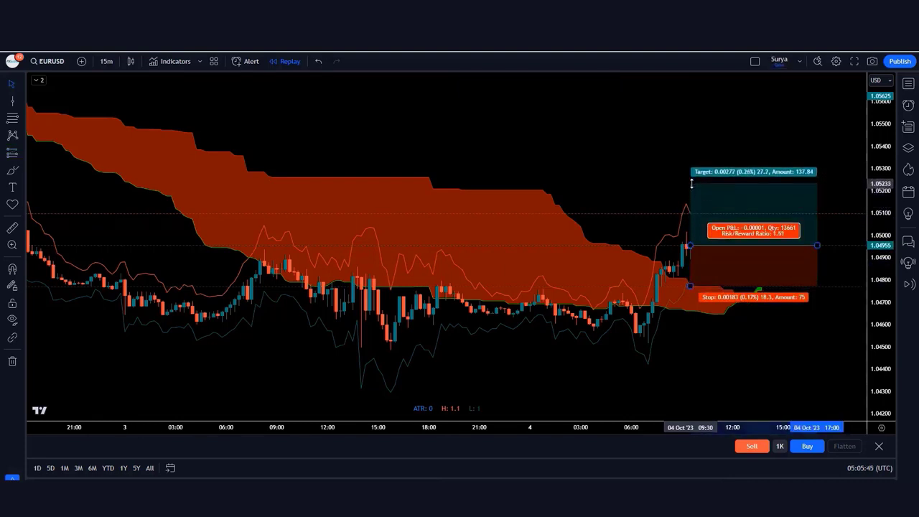
key(Escape)
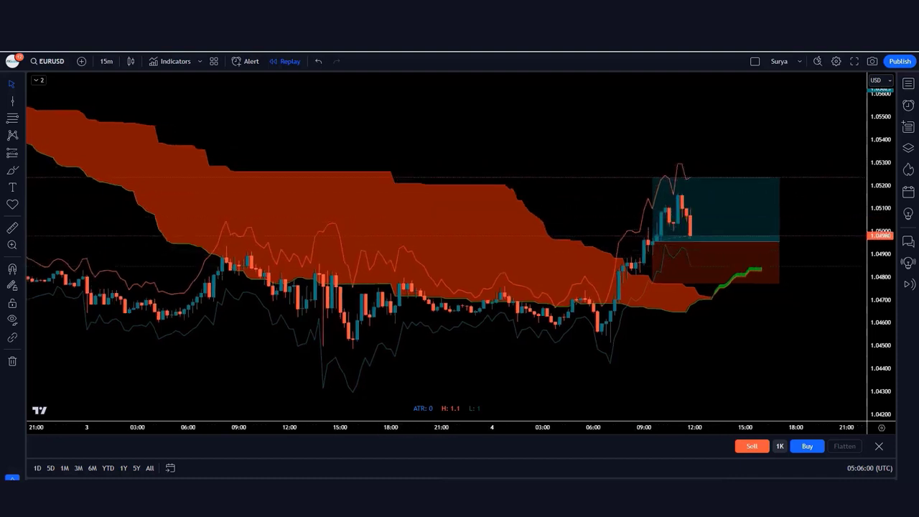
Step: Replay until the long trade closes at its target and trim the position box to the exit
click(698, 238)
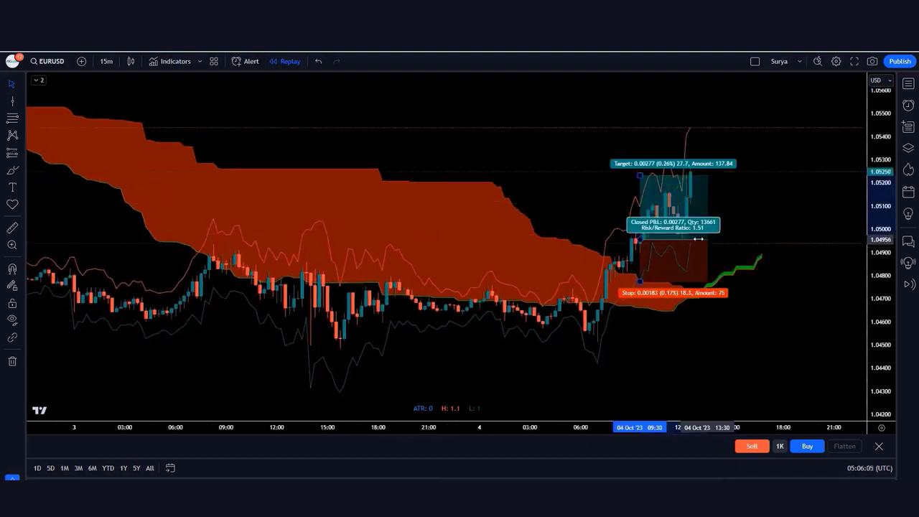
drag(698, 238, 689, 239)
click(740, 305)
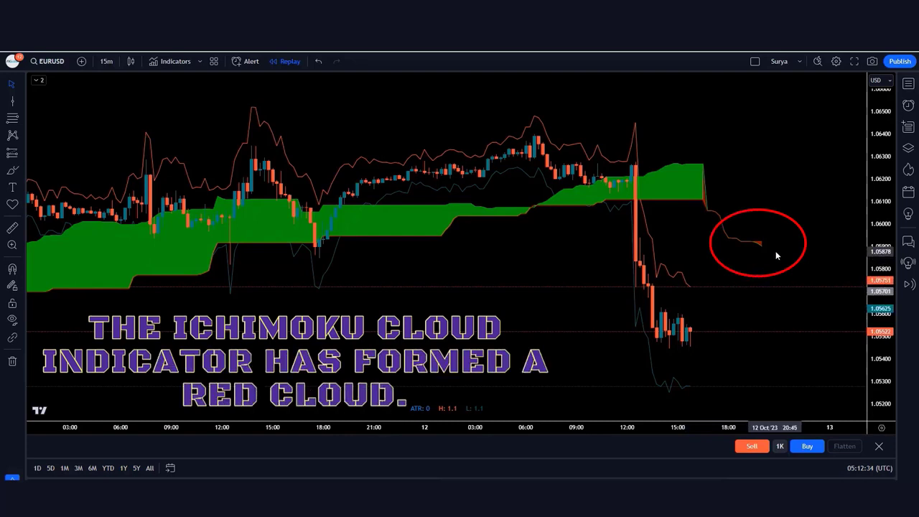
Step: Place a short position at 1.0552 below the red cloud with 1.5 risk/reward, then replay to 16 Oct
click(721, 348)
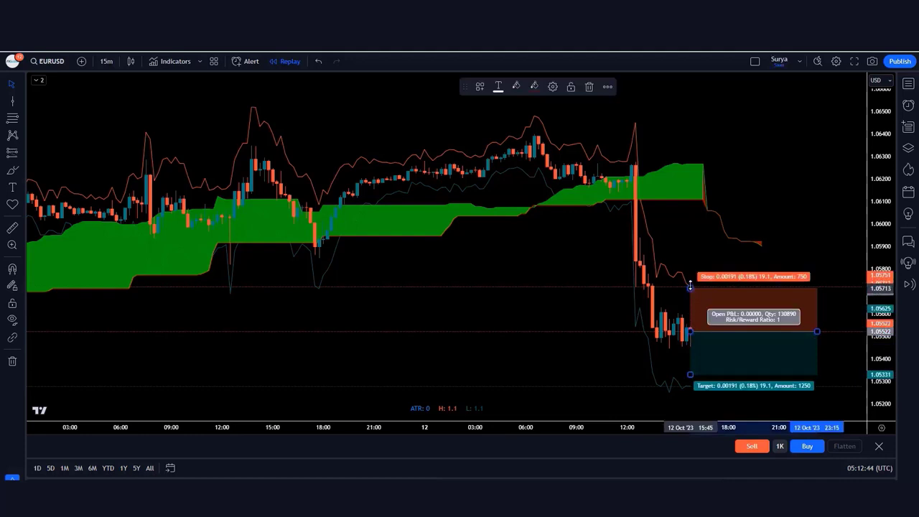
drag(690, 287, 691, 297)
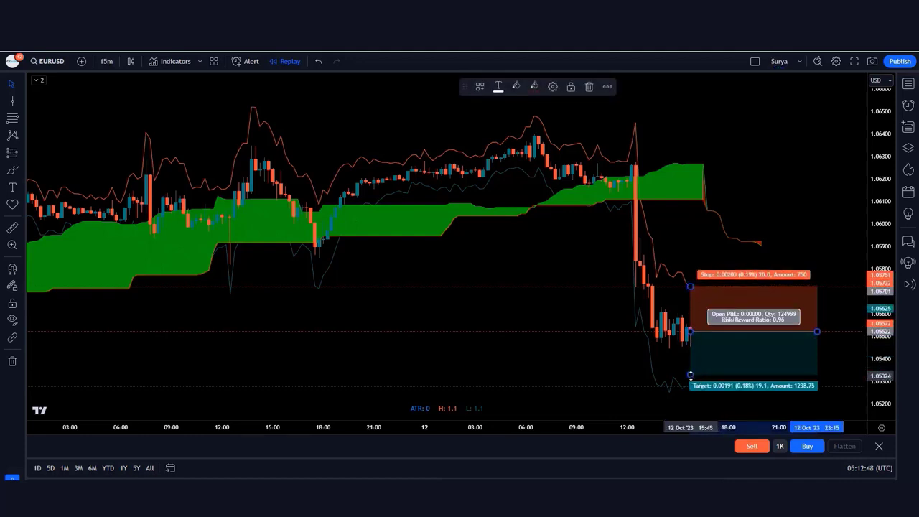
drag(690, 375, 690, 398)
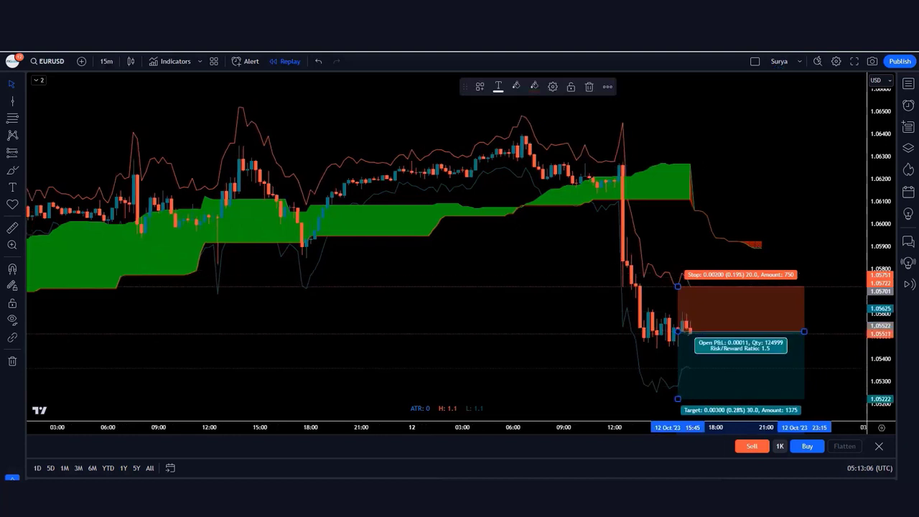
click(510, 338)
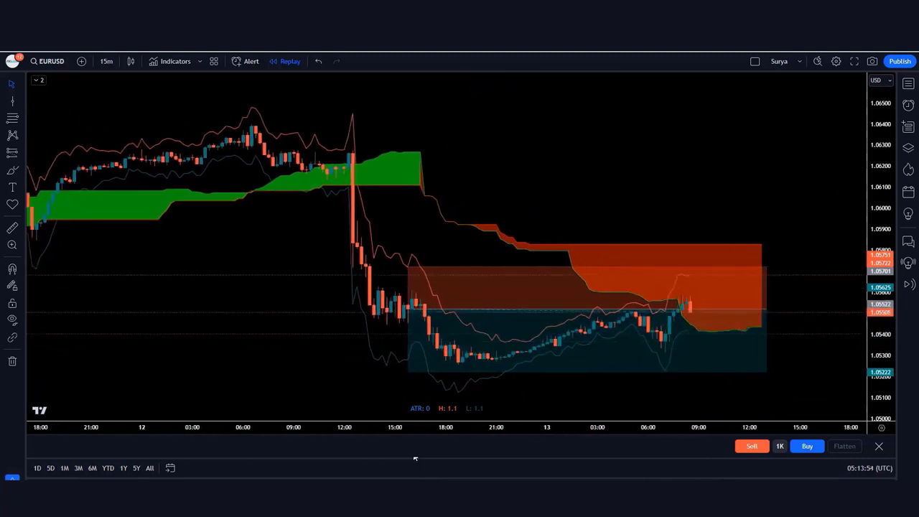
click(733, 331)
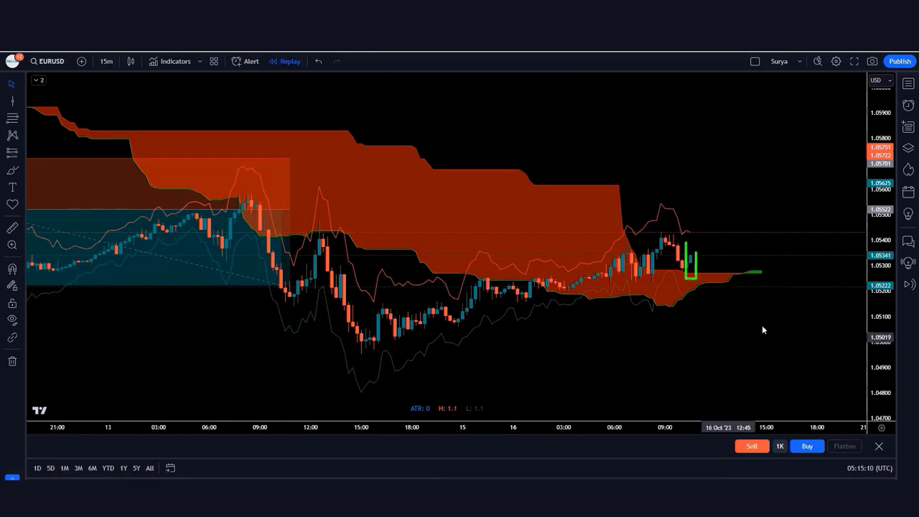
Step: Place a long at 1.05341 with stop 1.05222 and target 1.05525 (risk/reward 1.51)
click(690, 256)
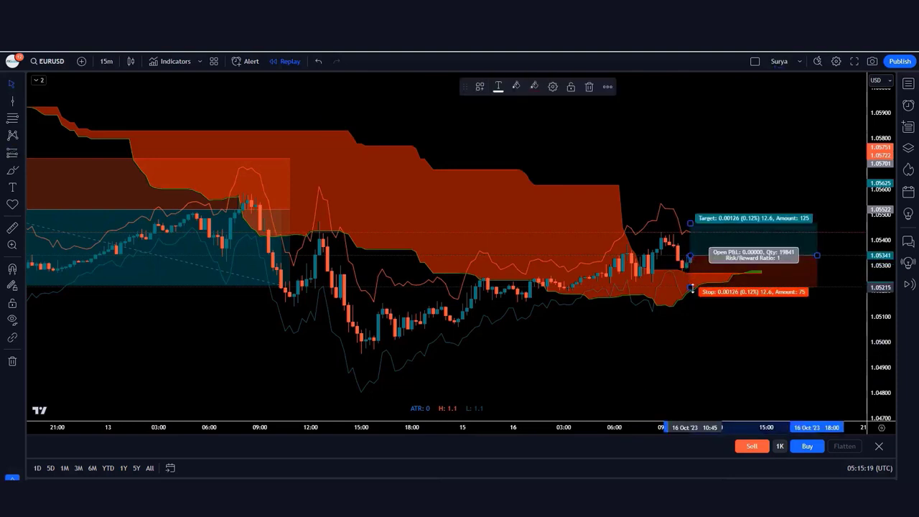
drag(692, 288, 691, 286)
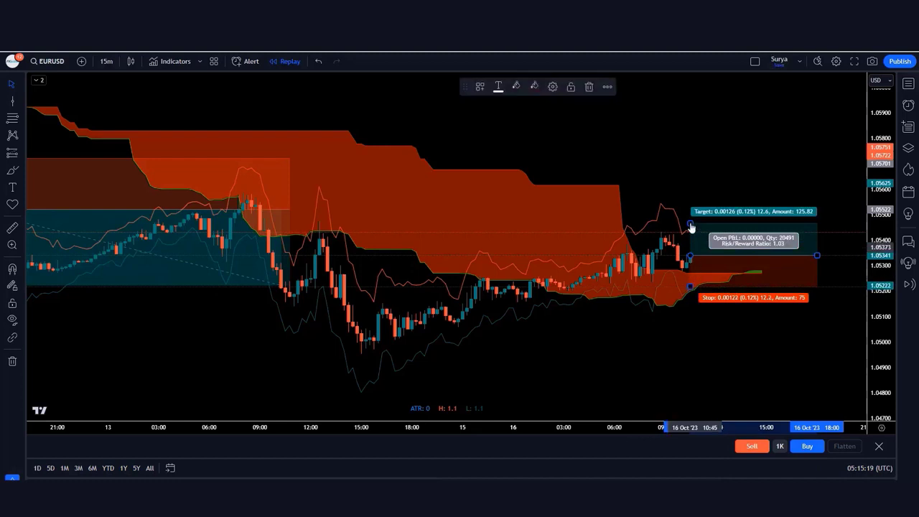
drag(690, 225, 691, 208)
click(729, 330)
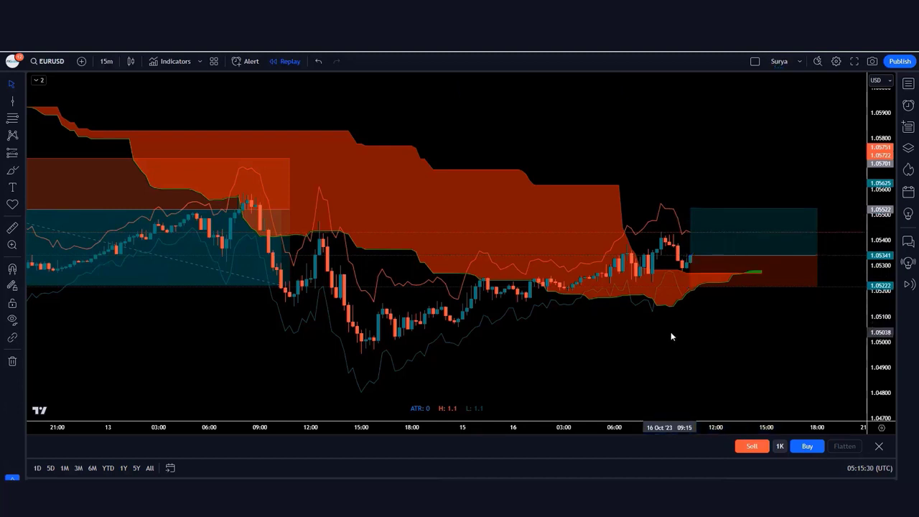